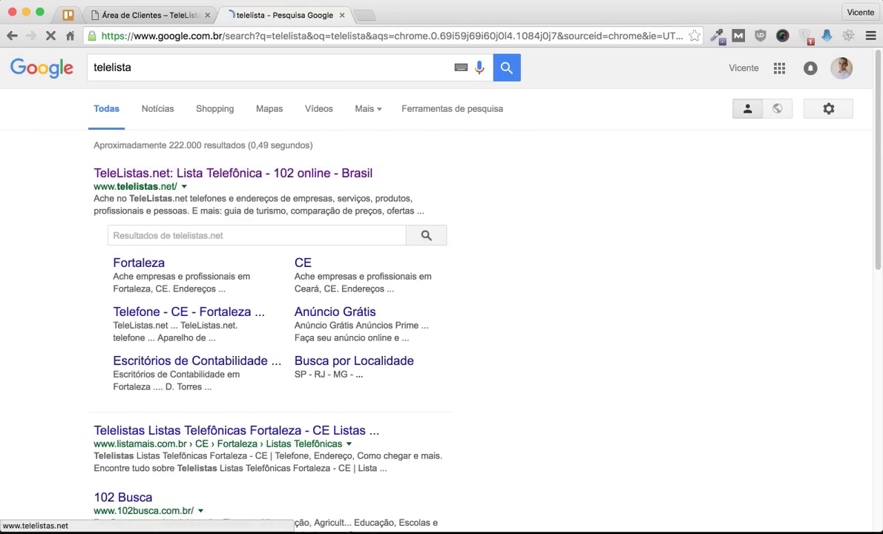
Step: Open TeleListas.net from the search results and begin the free business listing sign-up form
{"action": "left_click", "coordinate": [232, 173]}
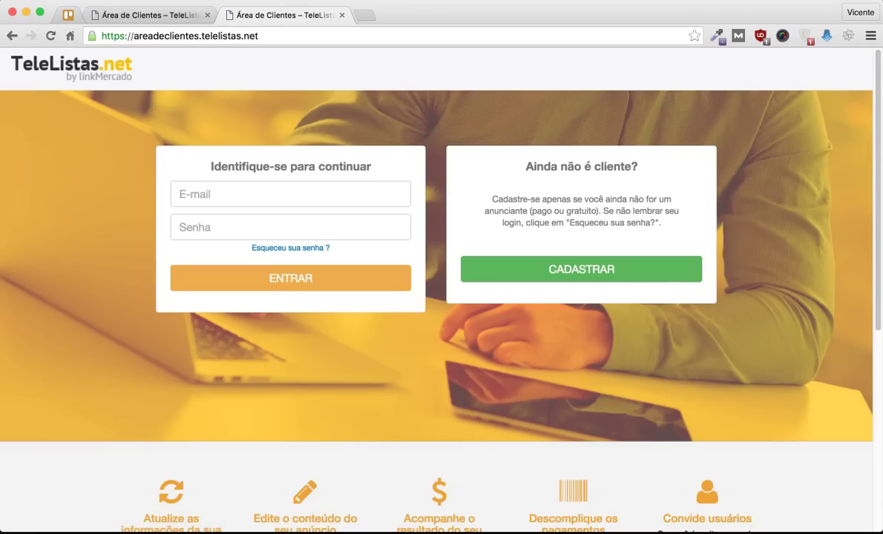
{"action": "left_click", "coordinate": [581, 268]}
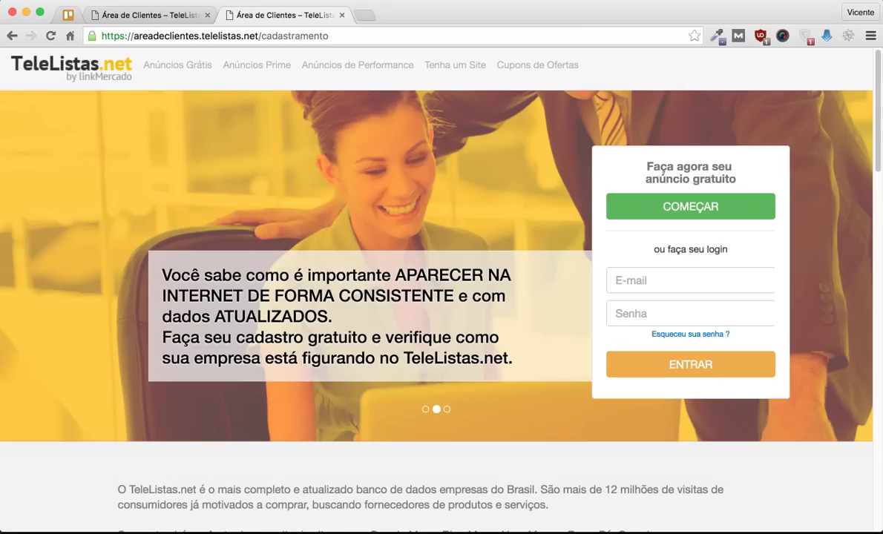
{"action": "left_click", "coordinate": [691, 207]}
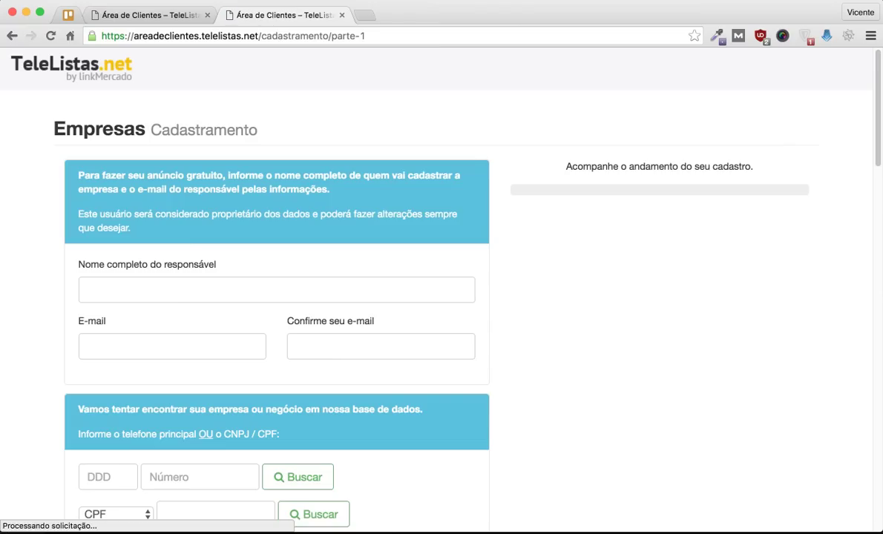
{"action": "scroll", "coordinate": [442, 297], "scroll_direction": "down", "scroll_amount": 2}
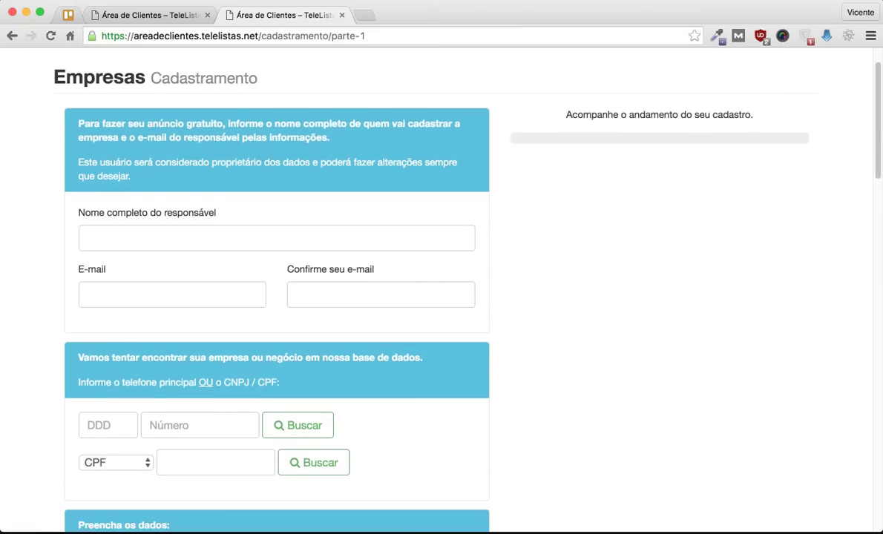
{"action": "scroll", "coordinate": [441, 297], "scroll_direction": "up", "scroll_amount": 2}
{"action": "scroll", "coordinate": [442, 297], "scroll_direction": "down", "scroll_amount": 5}
{"action": "scroll", "coordinate": [442, 297], "scroll_direction": "down", "scroll_amount": 10}
{"action": "scroll", "coordinate": [441, 297], "scroll_direction": "up", "scroll_amount": 15}
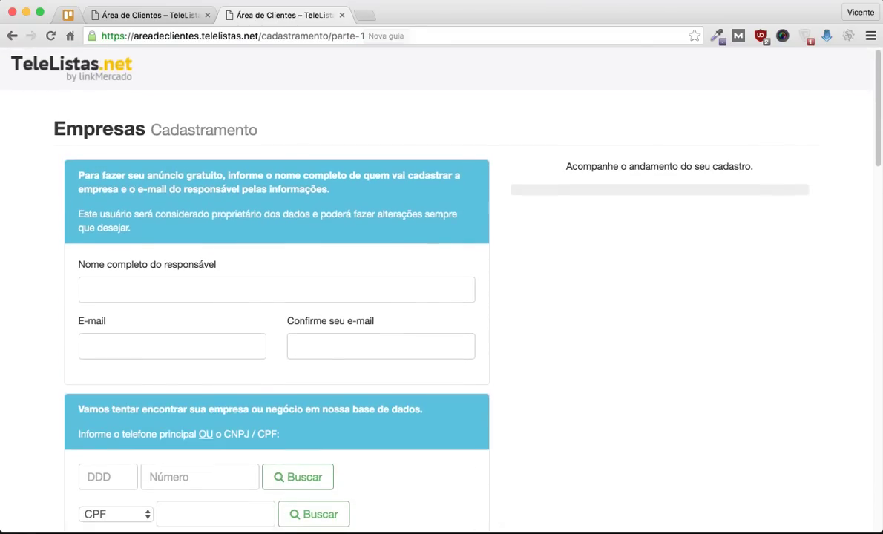
Step: Search 'email temporario' in a new tab and generate a temporary address on AirMail
{"action": "key", "text": "super+t"}
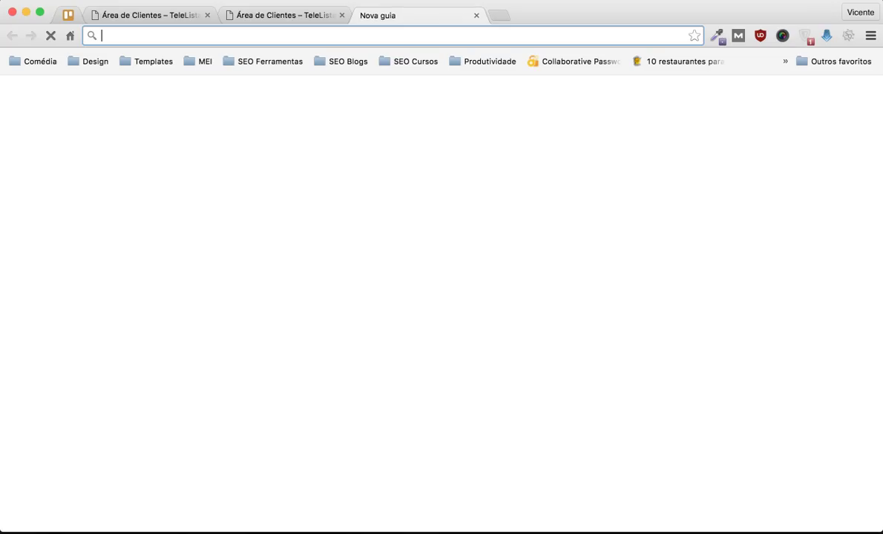
{"action": "type", "text": "email temporario"}
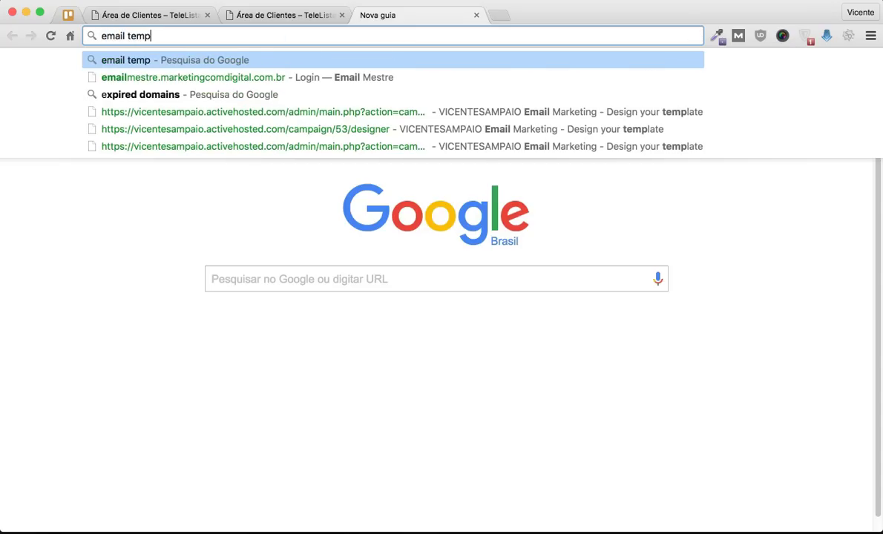
{"action": "key", "text": "Return"}
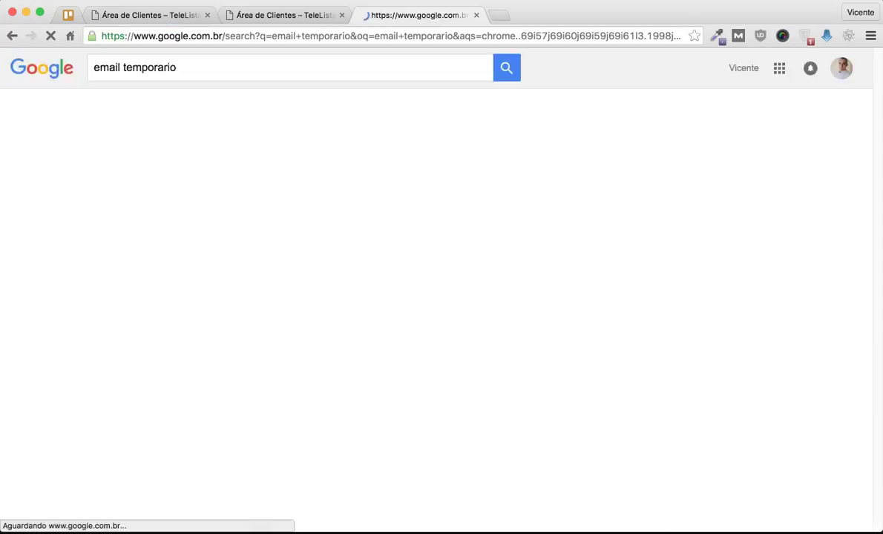
{"action": "left_click", "coordinate": [201, 173]}
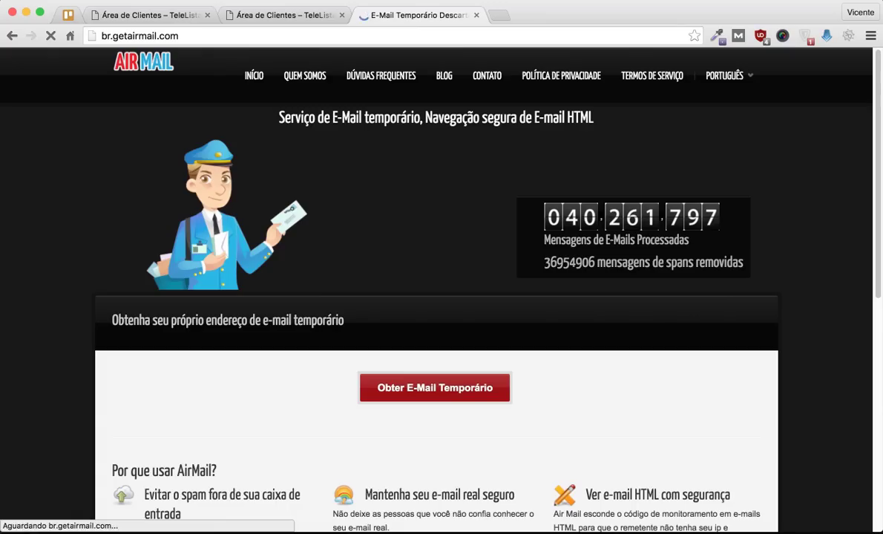
{"action": "scroll", "coordinate": [435, 330], "scroll_direction": "down", "scroll_amount": 2}
{"action": "left_click", "coordinate": [435, 329]}
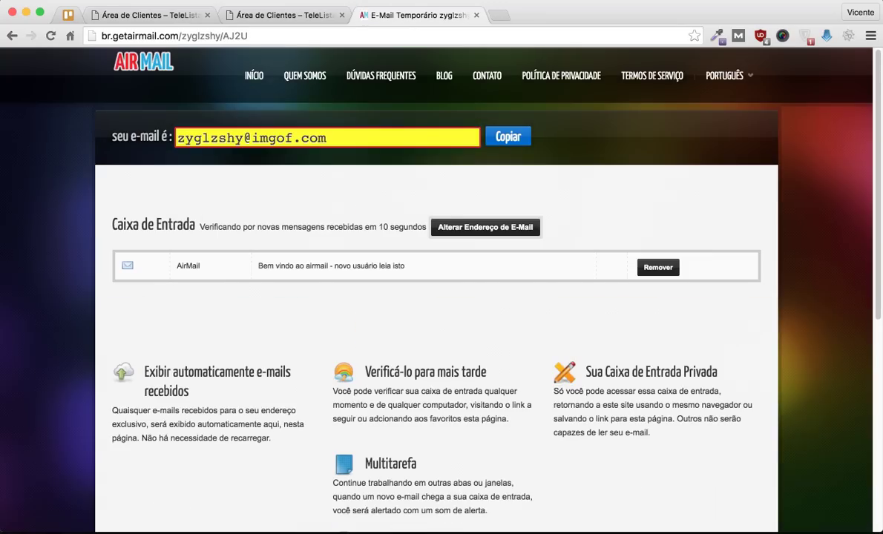
{"action": "key", "text": "ctrl+shift+Tab"}
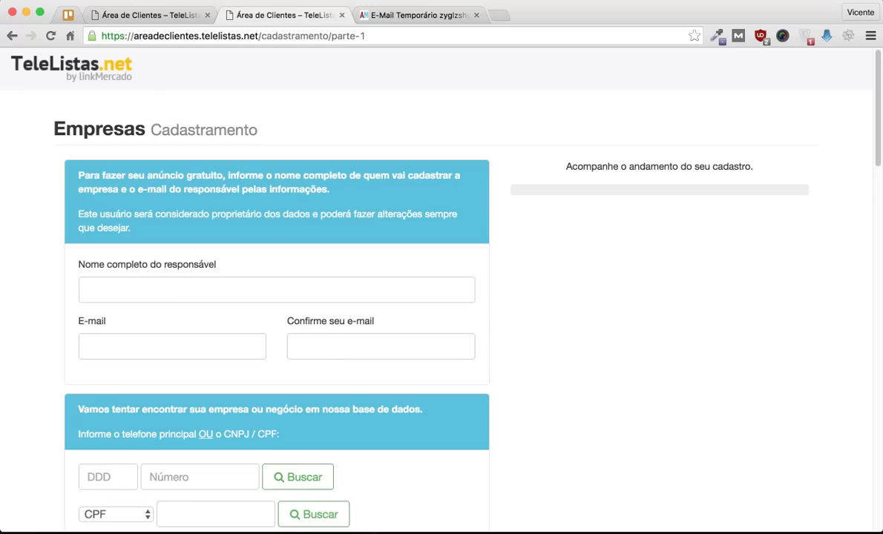
Step: Enter the responsible person's full name and copy the temporary e-mail address from AirMail
{"action": "left_click", "coordinate": [276, 289]}
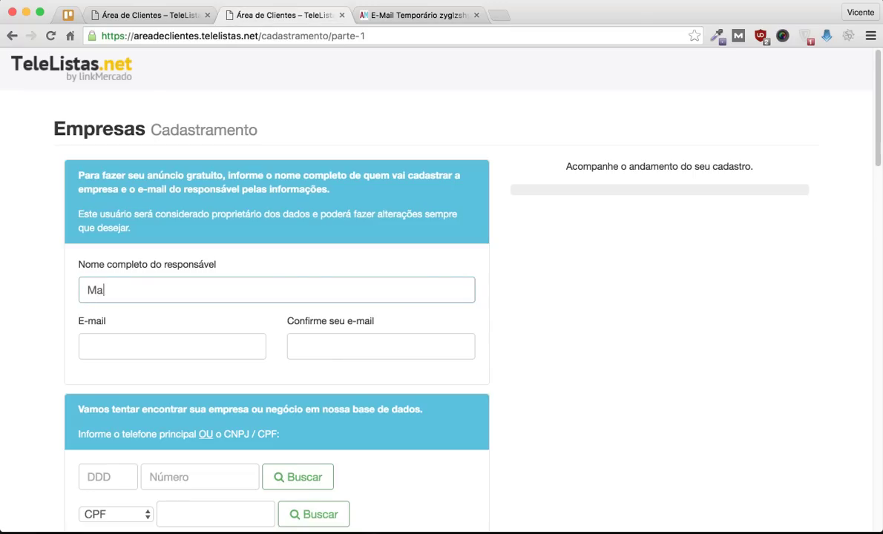
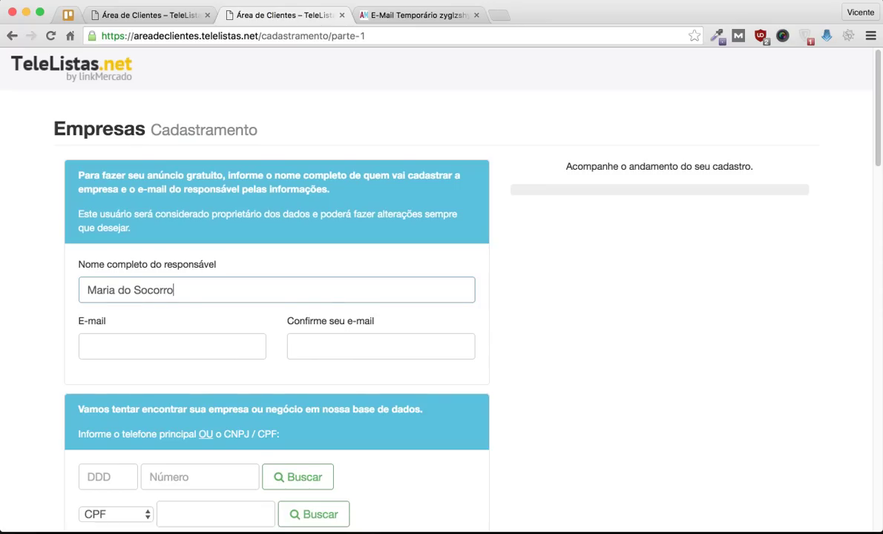
{"action": "scroll", "coordinate": [442, 297], "scroll_direction": "down", "scroll_amount": 2}
{"action": "left_click", "coordinate": [172, 295]}
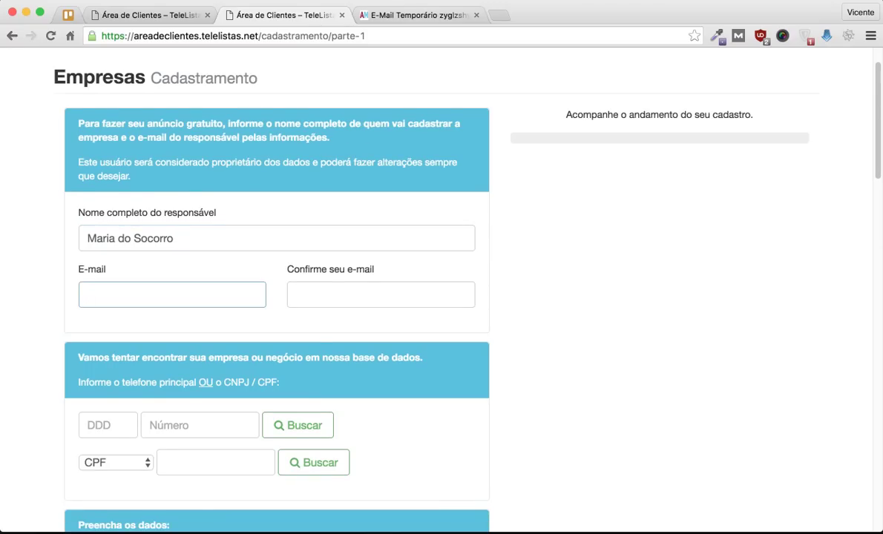
{"action": "key", "text": "ctrl+Tab"}
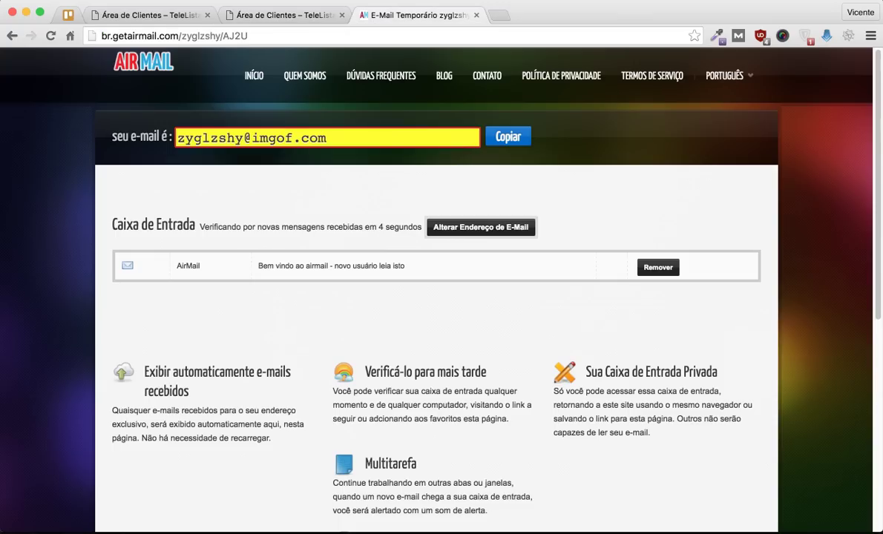
{"action": "left_click_drag", "start_coordinate": [328, 138], "coordinate": [176, 138]}
{"action": "key", "text": "super+c"}
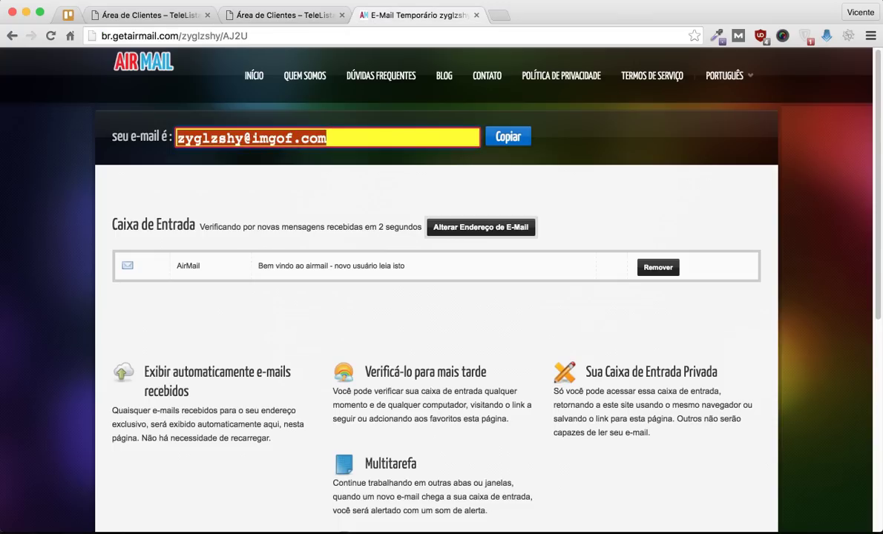
{"action": "key", "text": "ctrl+shift+Tab"}
{"action": "key", "text": "super+l"}
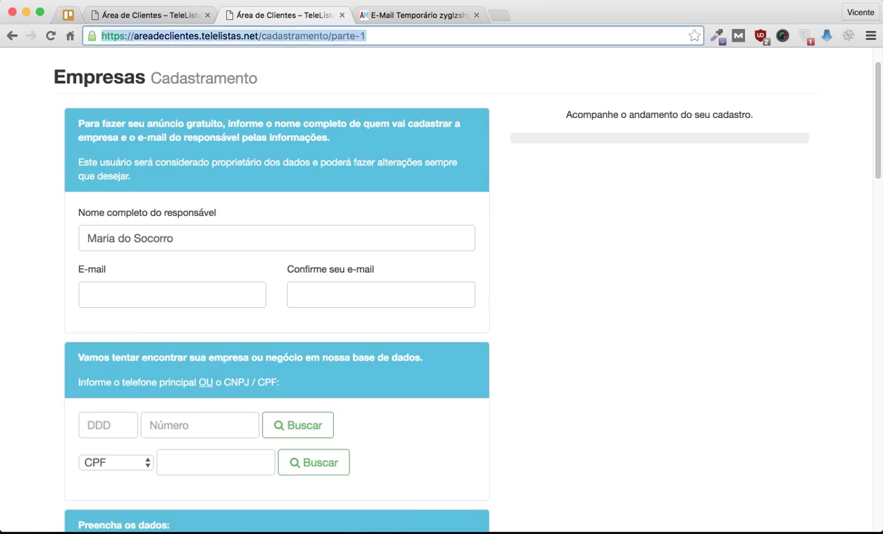
{"action": "key", "text": "super+v"}
Step: Fill the temporary e-mail address into both E-mail and Confirme seu e-mail fields
{"action": "left_click", "coordinate": [172, 295]}
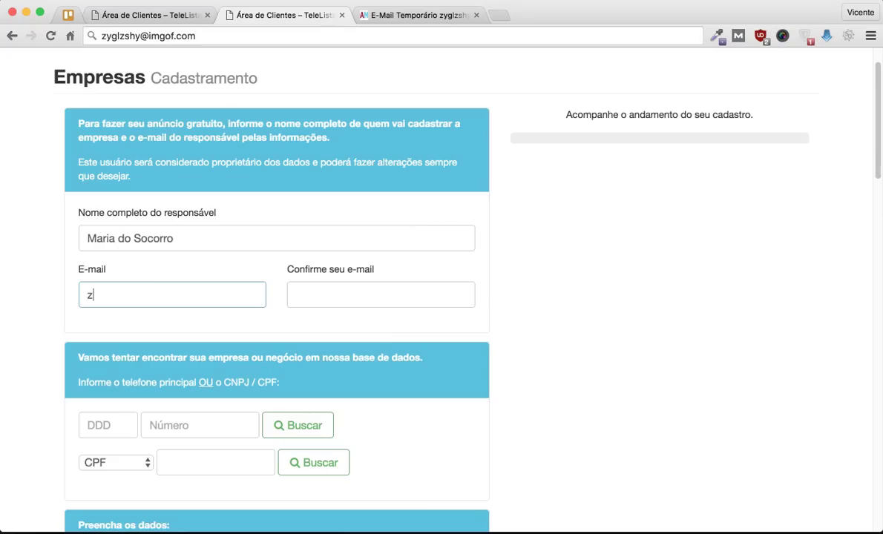
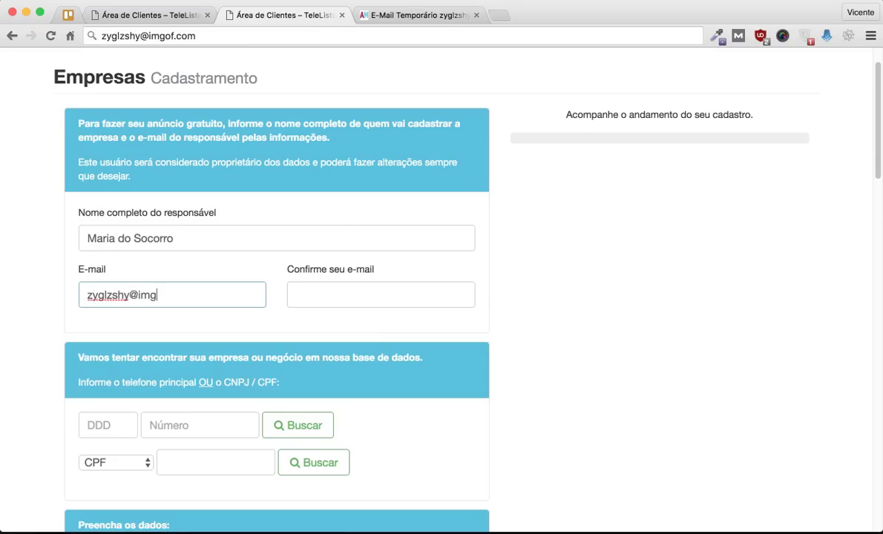
{"action": "key", "text": "super+a"}
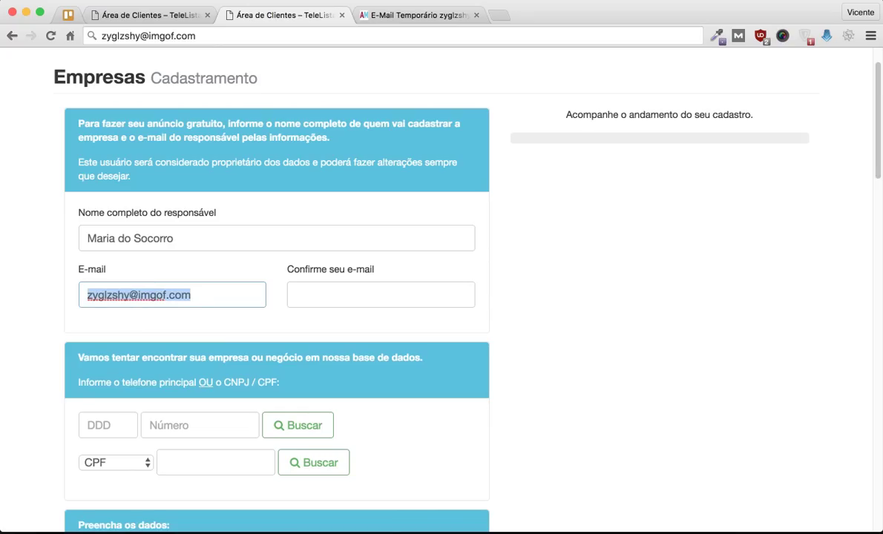
{"action": "left_click", "coordinate": [381, 294]}
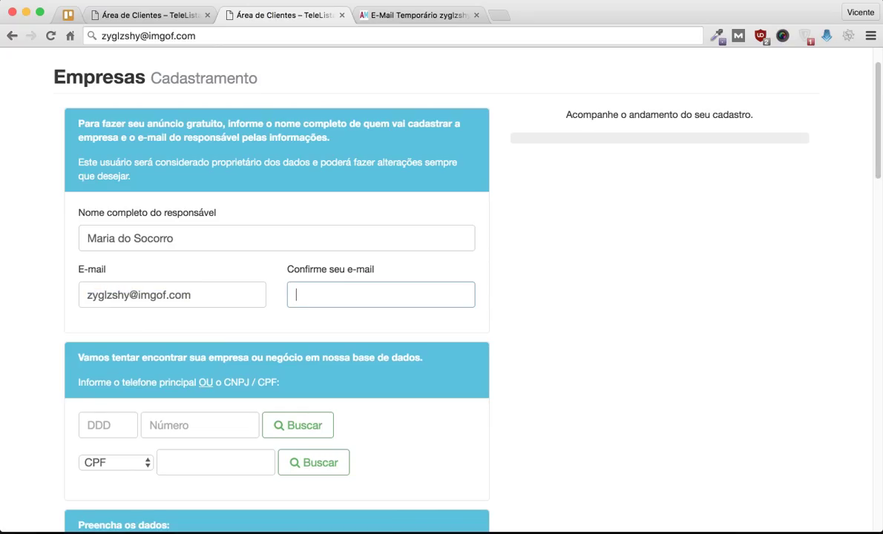
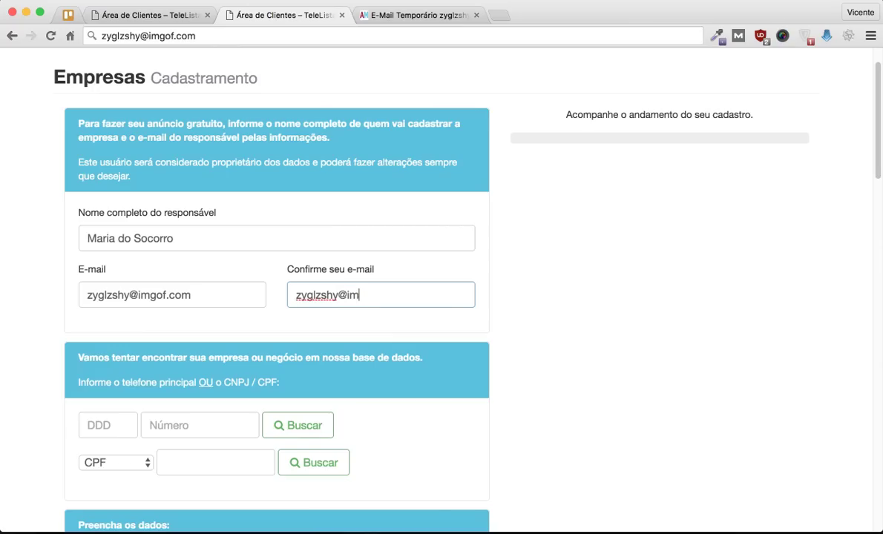
Step: Enter the main phone number with its area code
{"action": "scroll", "coordinate": [442, 297], "scroll_direction": "down", "scroll_amount": 2}
{"action": "scroll", "coordinate": [442, 297], "scroll_direction": "down", "scroll_amount": 1}
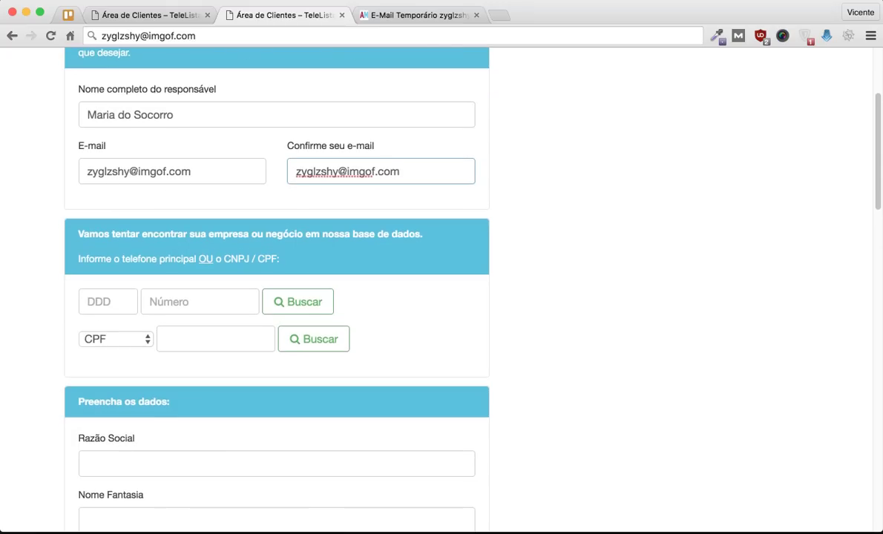
{"action": "left_click", "coordinate": [107, 302]}
{"action": "type", "text": "11"}
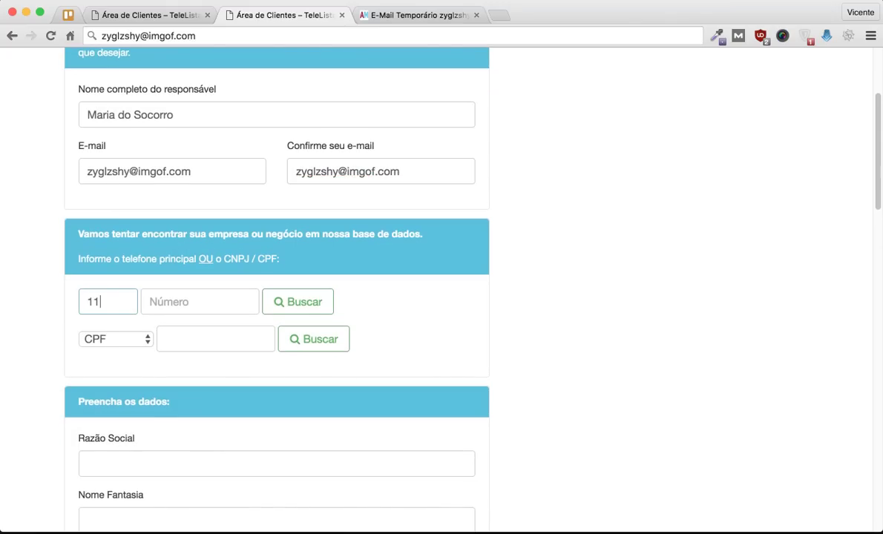
{"action": "key", "text": "Tab"}
{"action": "type", "text": "16538"}
{"action": "key", "text": "shift+Left"}
{"action": "key", "text": "shift+Left"}
{"action": "key", "text": "shift+Left"}
{"action": "key", "text": "shift+Left"}
{"action": "key", "text": "shift+Left"}
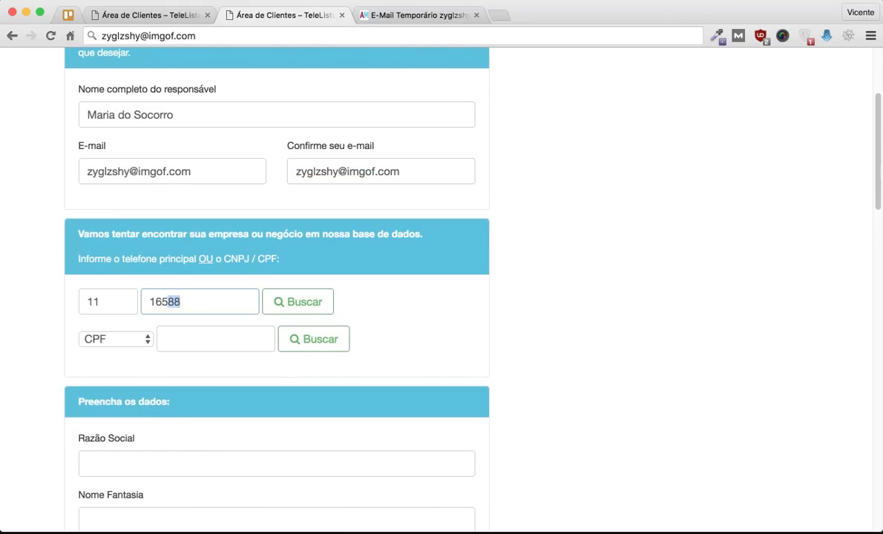
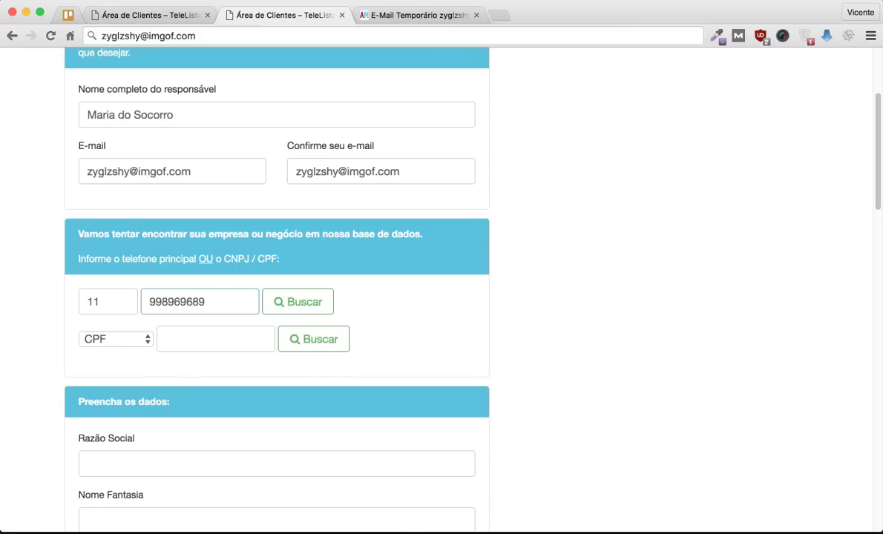
{"action": "key", "text": "super+a"}
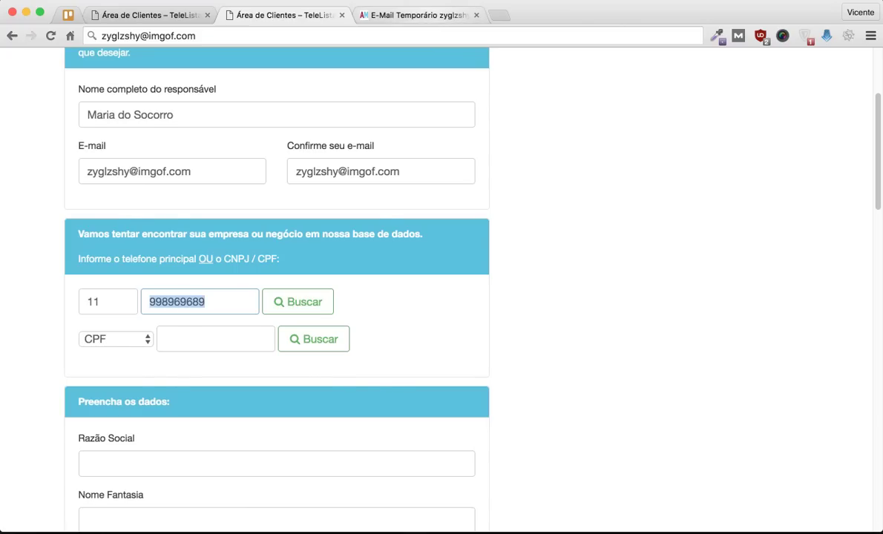
{"action": "key", "text": "ctrl+Tab"}
{"action": "key", "text": "super+t"}
Step: Generate and validate a test CPF number on geradordecpf.org found via 'gerador de cpf'
{"action": "type", "text": "gerador de cpf"}
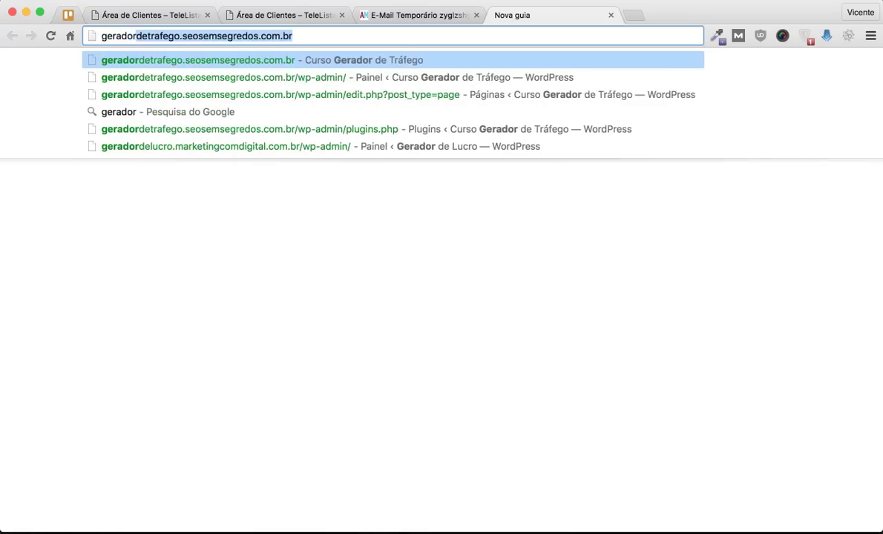
{"action": "key", "text": "Return"}
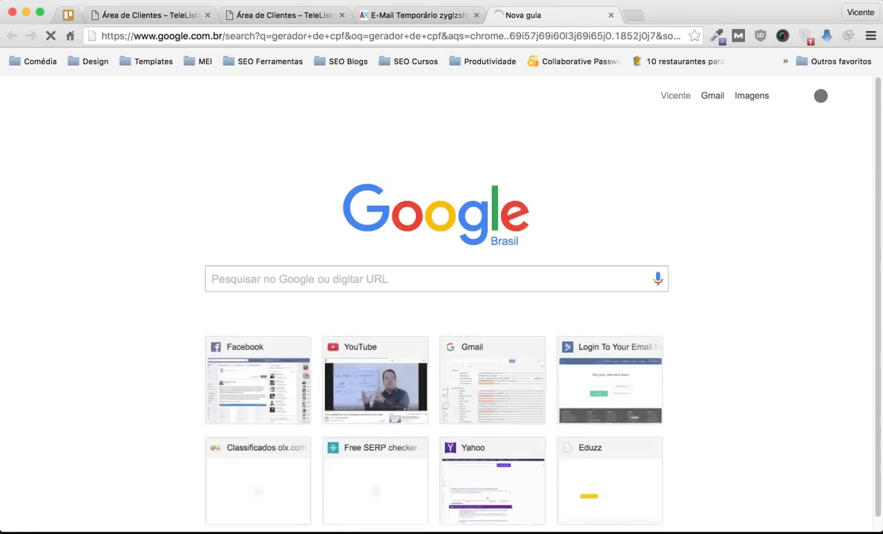
{"action": "left_click", "coordinate": [139, 173]}
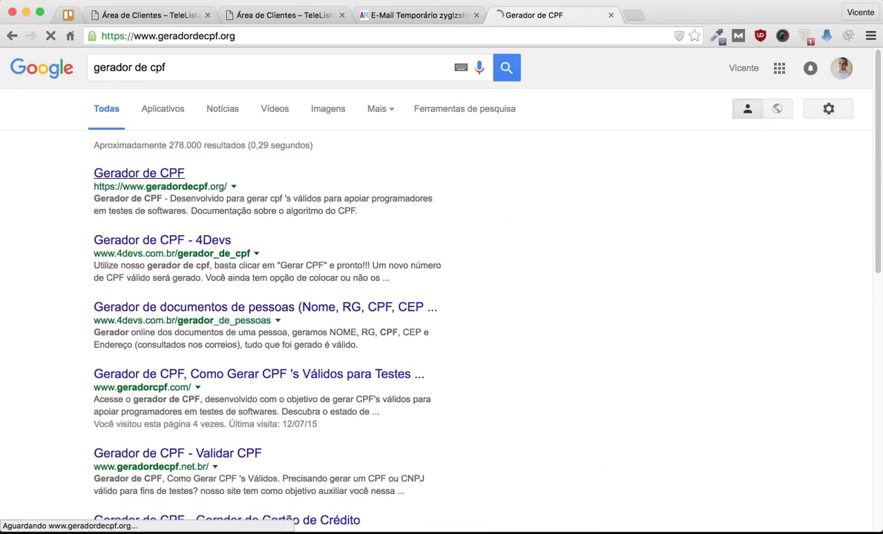
{"action": "left_click", "coordinate": [487, 308]}
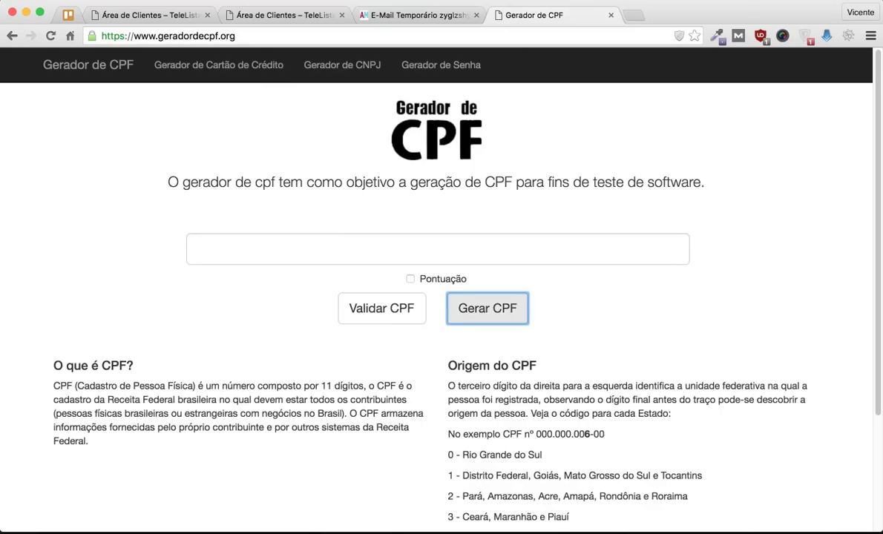
{"action": "left_click", "coordinate": [381, 308]}
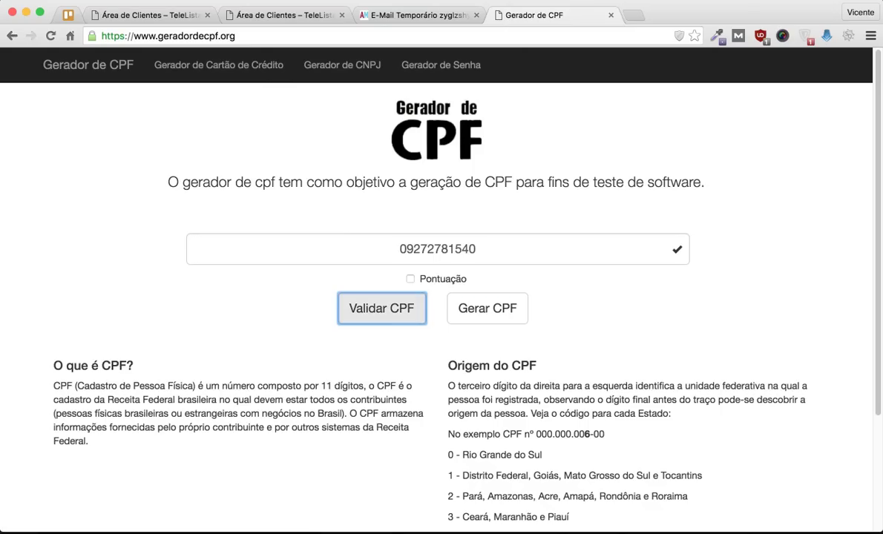
{"action": "double_click", "coordinate": [437, 248]}
Step: Paste the generated CPF into the TeleListas CPF search box
{"action": "key", "text": "super+c"}
{"action": "key", "text": "super+2"}
{"action": "left_click", "coordinate": [215, 339]}
{"action": "key", "text": "super+v"}
{"action": "scroll", "coordinate": [441, 297], "scroll_direction": "down", "scroll_amount": 3}
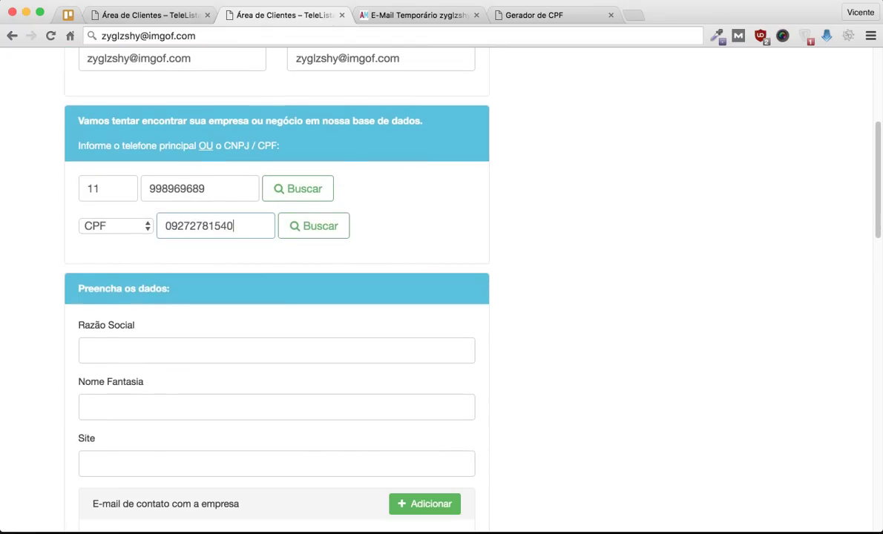
{"action": "scroll", "coordinate": [441, 297], "scroll_direction": "down", "scroll_amount": 2}
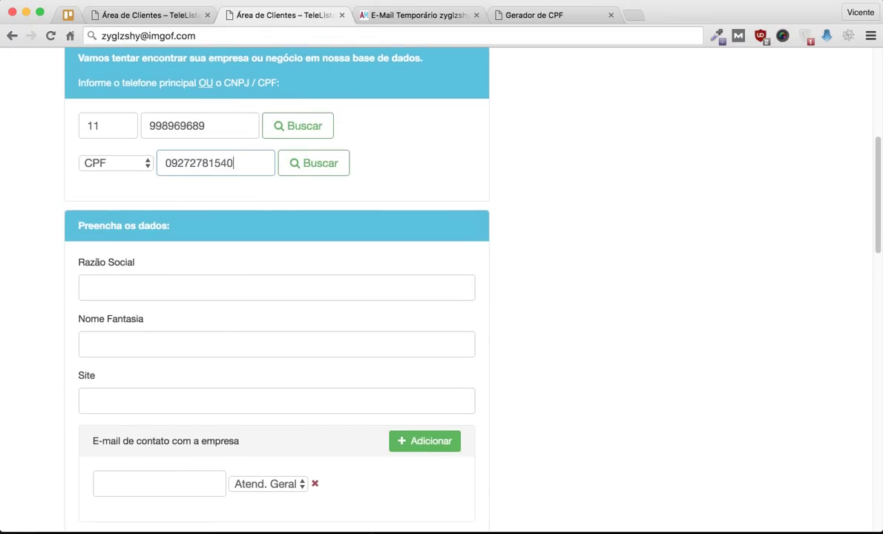
{"action": "scroll", "coordinate": [442, 297], "scroll_direction": "up", "scroll_amount": 1}
{"action": "scroll", "coordinate": [441, 297], "scroll_direction": "down", "scroll_amount": 3}
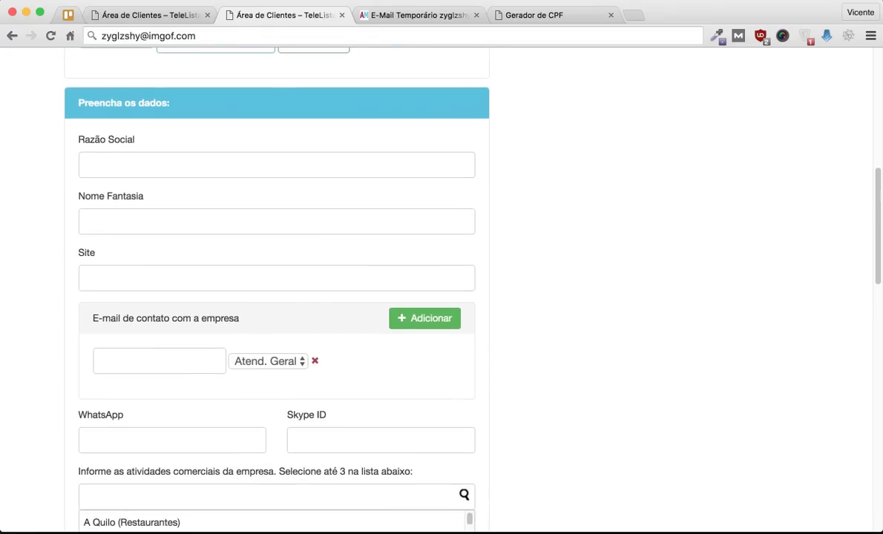
{"action": "left_click", "coordinate": [276, 165]}
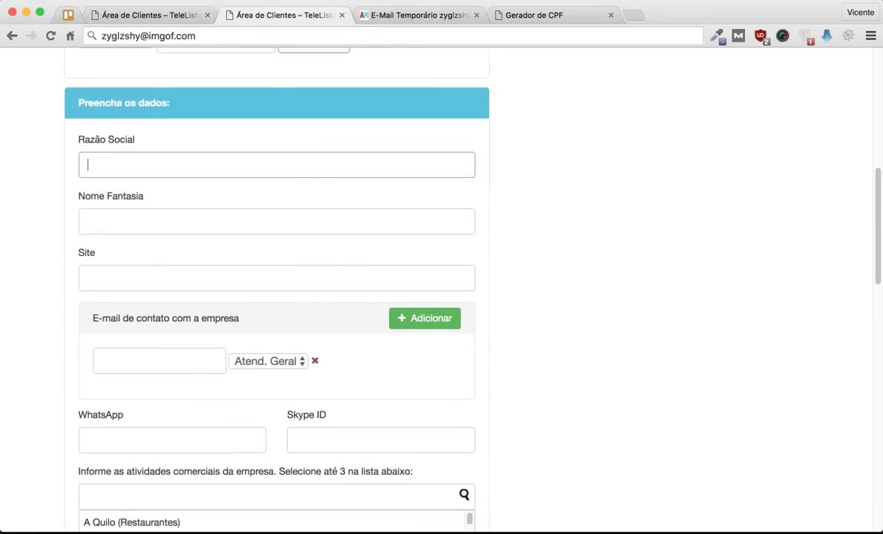
{"action": "type", "text": "Loja Teste"}
{"action": "key", "text": "Tab"}
{"action": "type", "text": "Loja Teste"}
{"action": "key", "text": "Tab"}
{"action": "type", "text": "www.loja"}
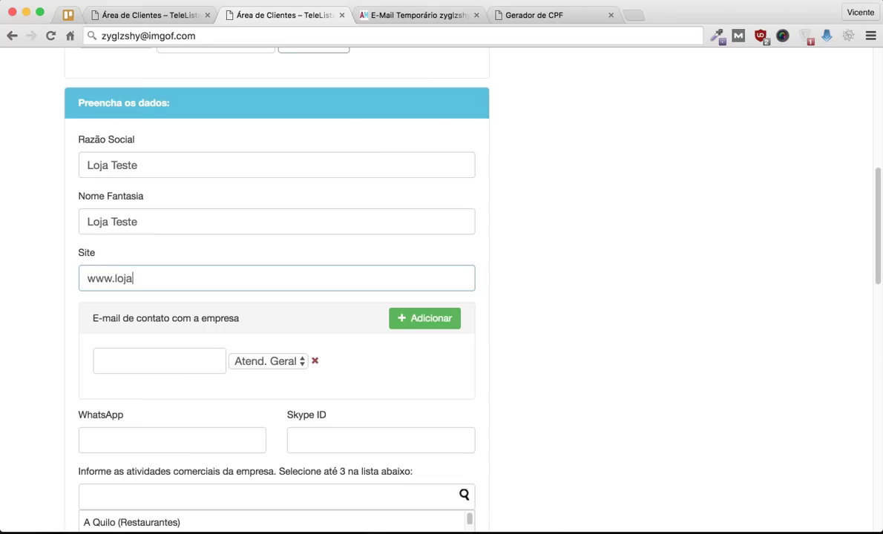
{"action": "type", "text": "deroupas.com"}
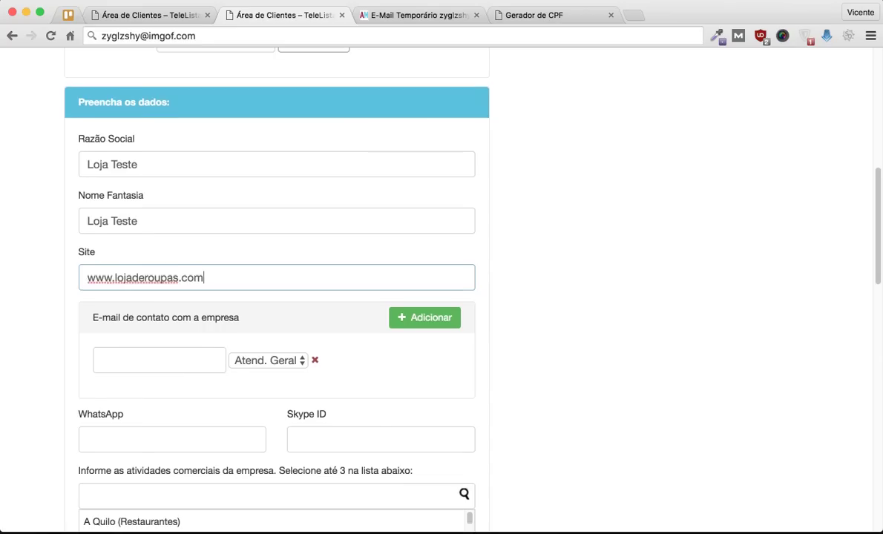
{"action": "scroll", "coordinate": [442, 289], "scroll_direction": "down", "scroll_amount": 2}
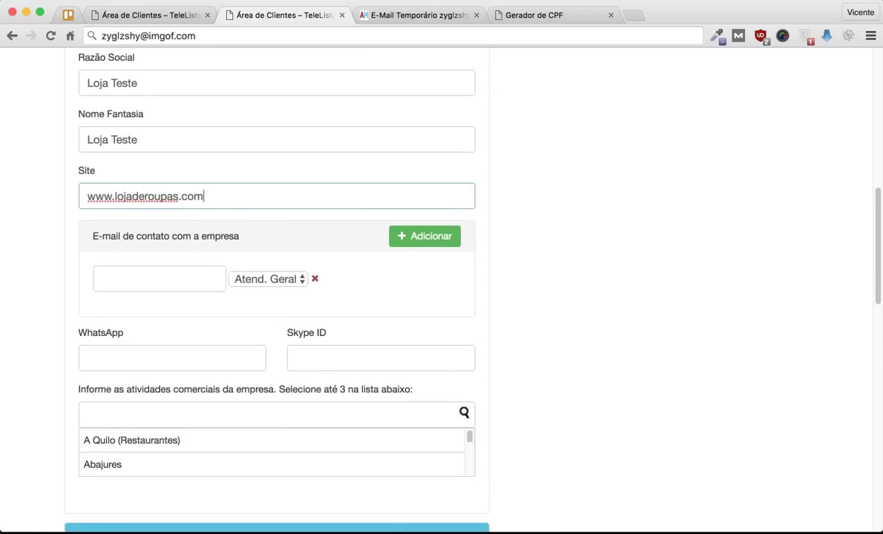
{"action": "scroll", "coordinate": [442, 290], "scroll_direction": "down", "scroll_amount": 1}
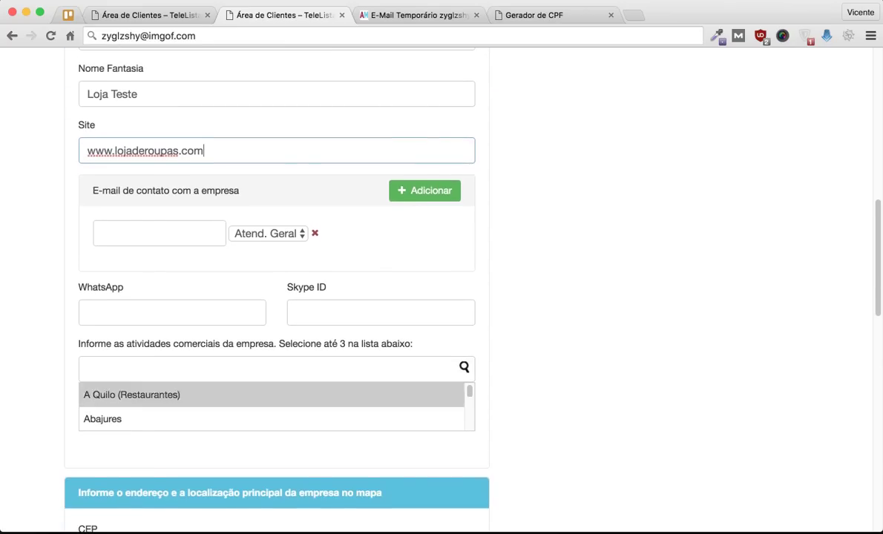
{"action": "scroll", "coordinate": [274, 316], "scroll_direction": "down", "scroll_amount": 2}
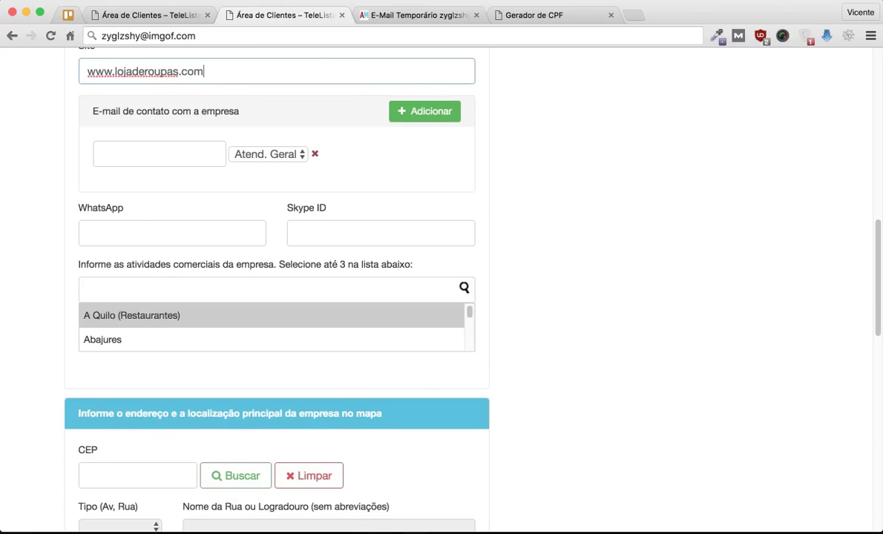
{"action": "scroll", "coordinate": [275, 327], "scroll_direction": "down", "scroll_amount": 10}
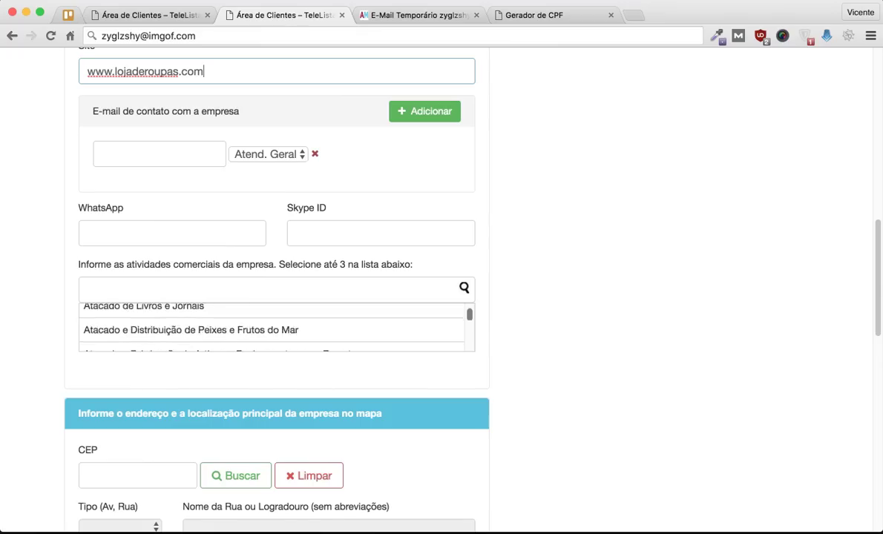
Step: Add Roupas Profissionais as main activity and Lojas de Roupas Unissex as a second activity
{"action": "left_click", "coordinate": [268, 289]}
{"action": "type", "text": "rou"}
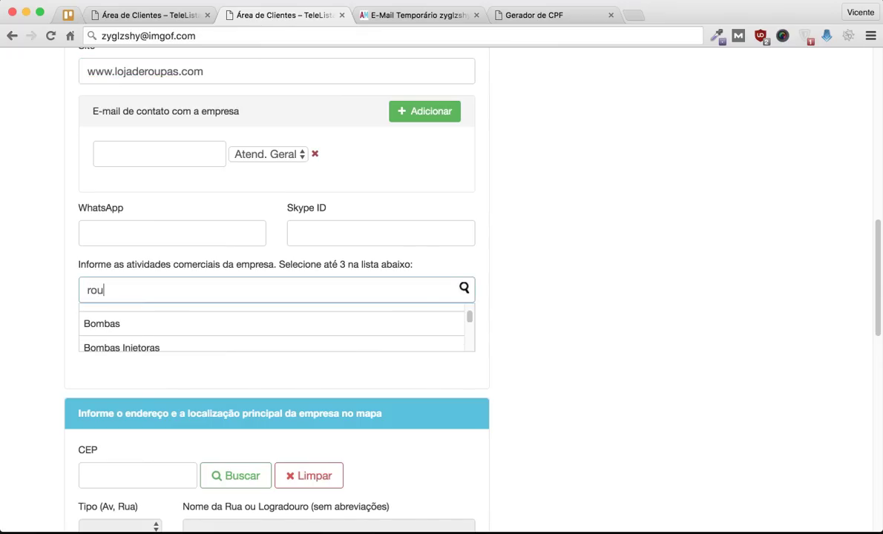
{"action": "type", "text": "pas"}
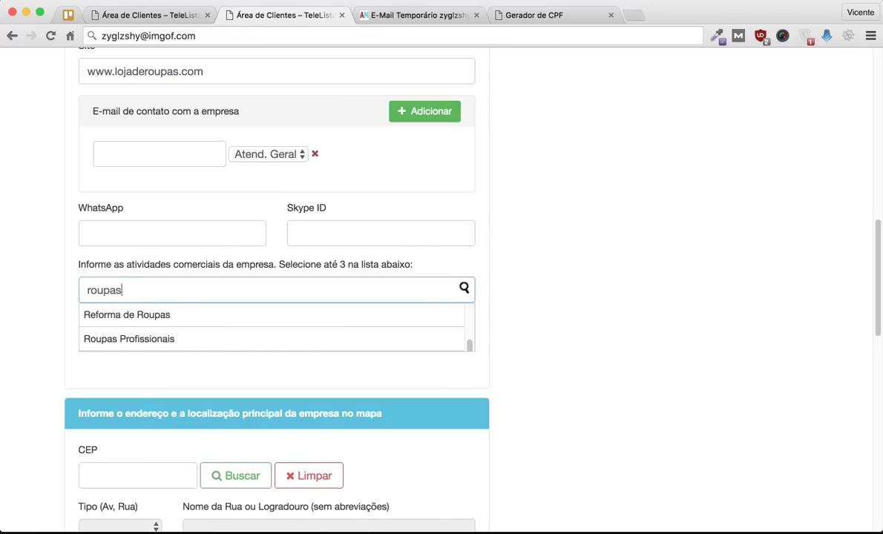
{"action": "key", "text": "Down"}
{"action": "key", "text": "Return"}
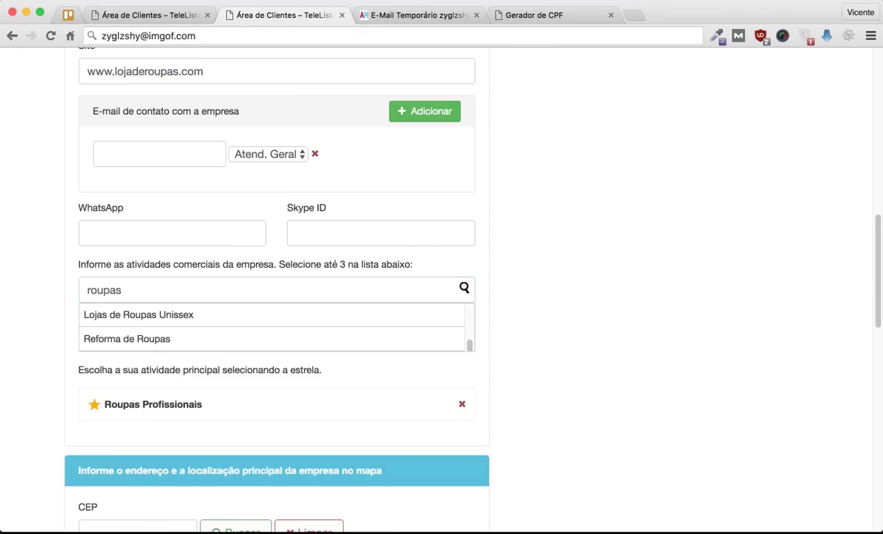
{"action": "scroll", "coordinate": [275, 297], "scroll_direction": "down", "scroll_amount": 2}
{"action": "key", "text": "Up"}
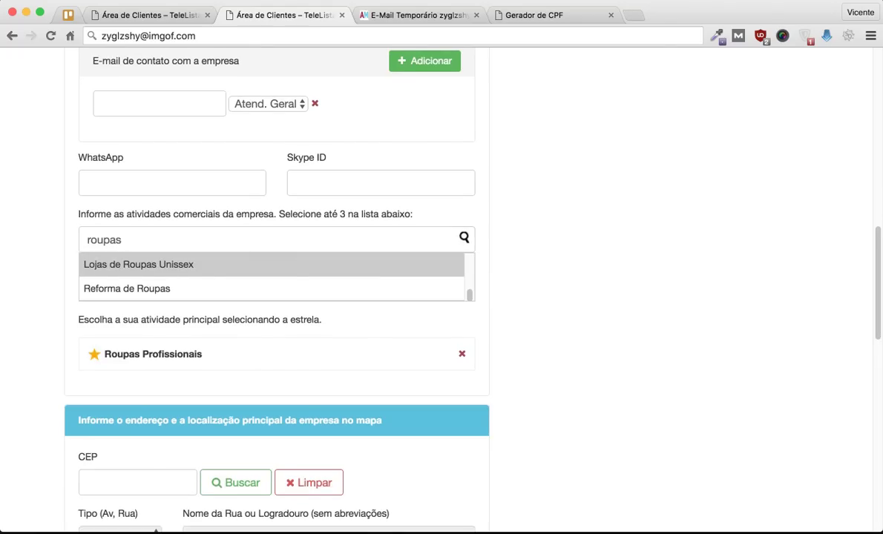
{"action": "key", "text": "Return"}
{"action": "scroll", "coordinate": [275, 297], "scroll_direction": "down", "scroll_amount": 5}
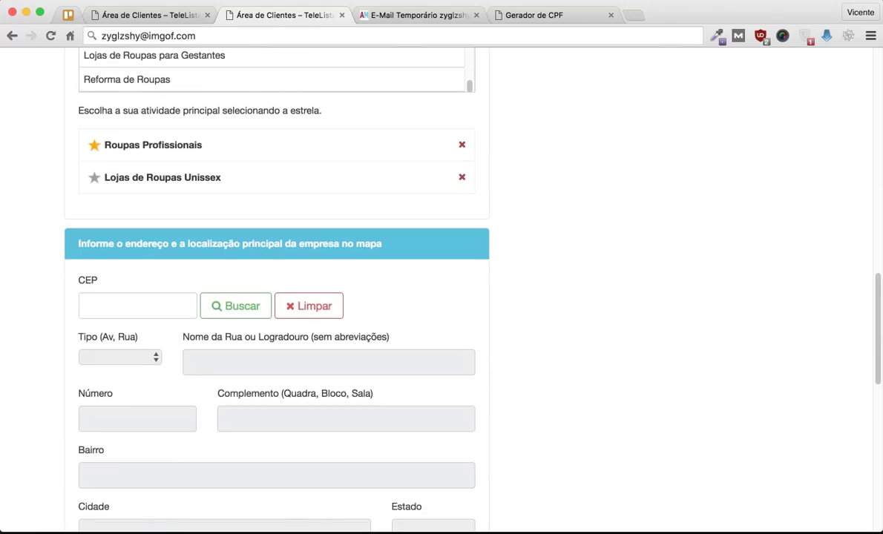
{"action": "key", "text": "ctrl+t"}
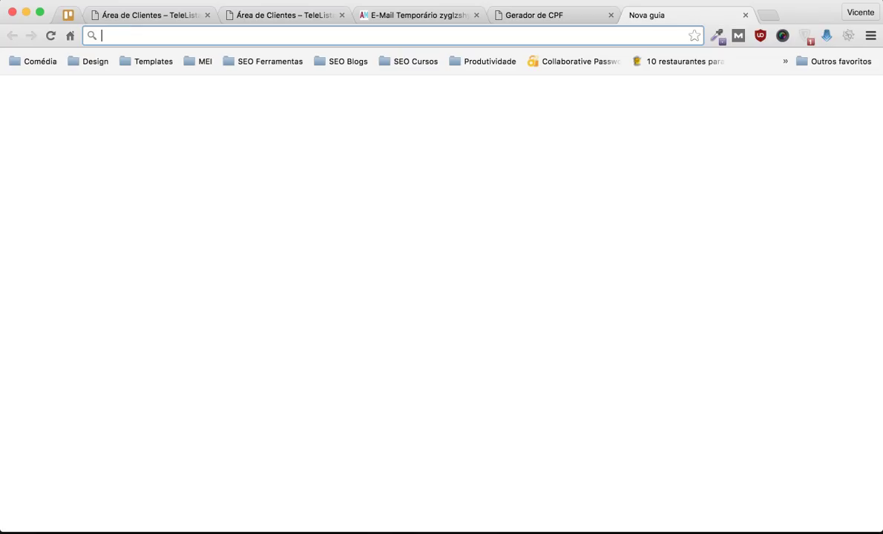
Step: Find the CEP for Rua Fortaleza on Google and paste it into the form's CEP field
{"action": "type", "text": "cep rua"}
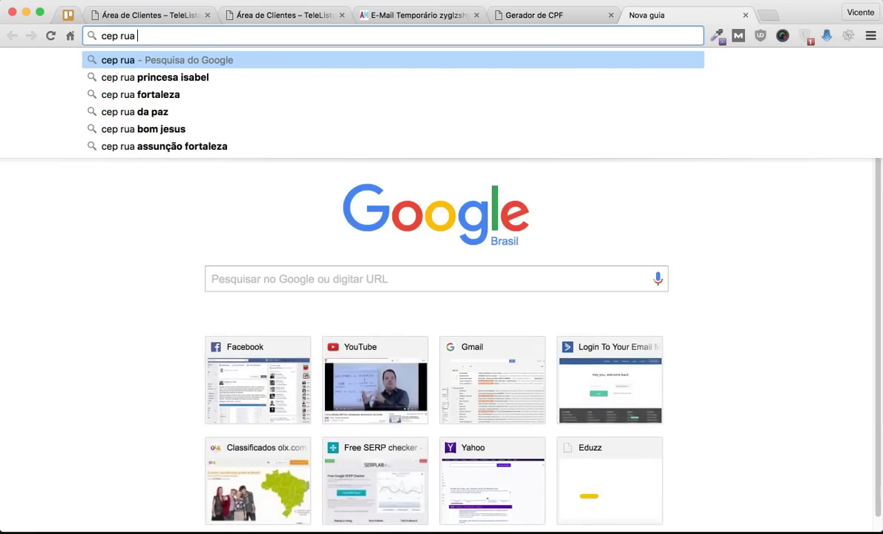
{"action": "key", "text": "Down"}
{"action": "key", "text": "Down"}
{"action": "key", "text": "Return"}
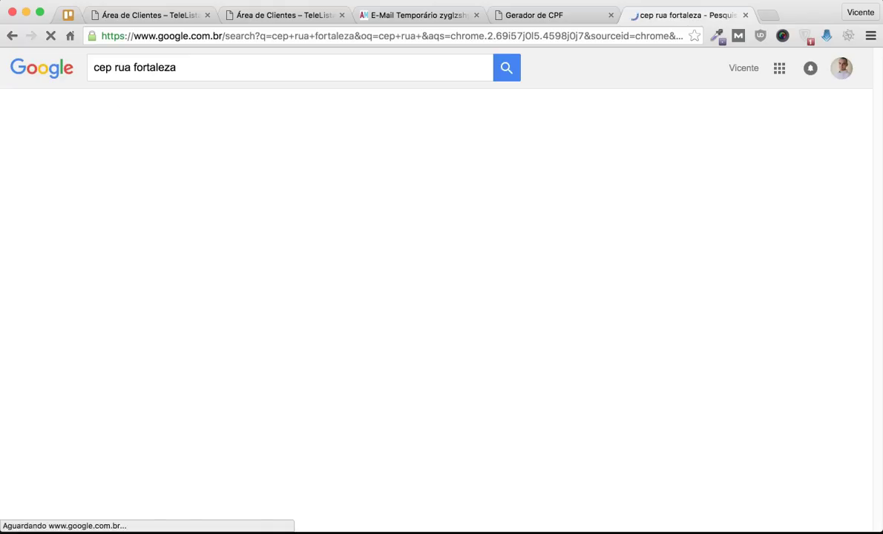
{"action": "scroll", "coordinate": [410, 270], "scroll_direction": "down", "scroll_amount": 1}
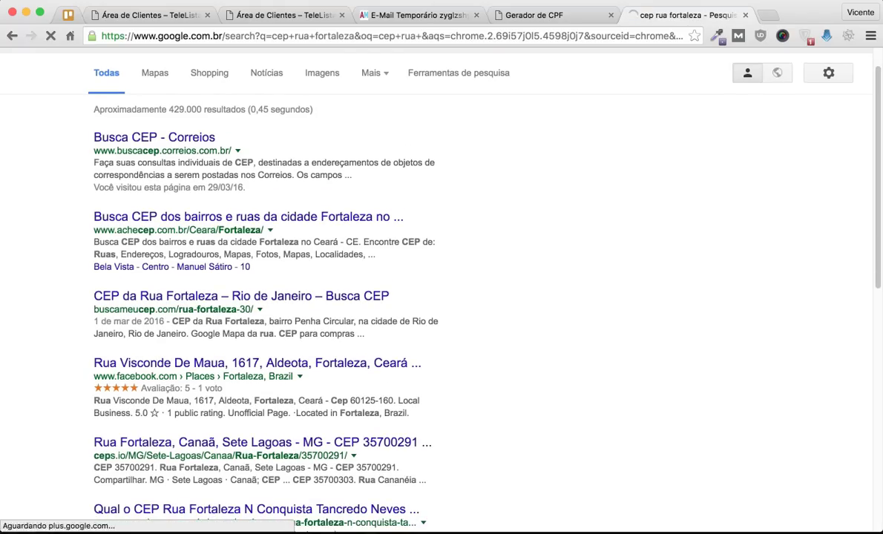
{"action": "scroll", "coordinate": [410, 270], "scroll_direction": "down", "scroll_amount": 2}
{"action": "double_click", "coordinate": [333, 422]}
{"action": "key", "text": "ctrl+c"}
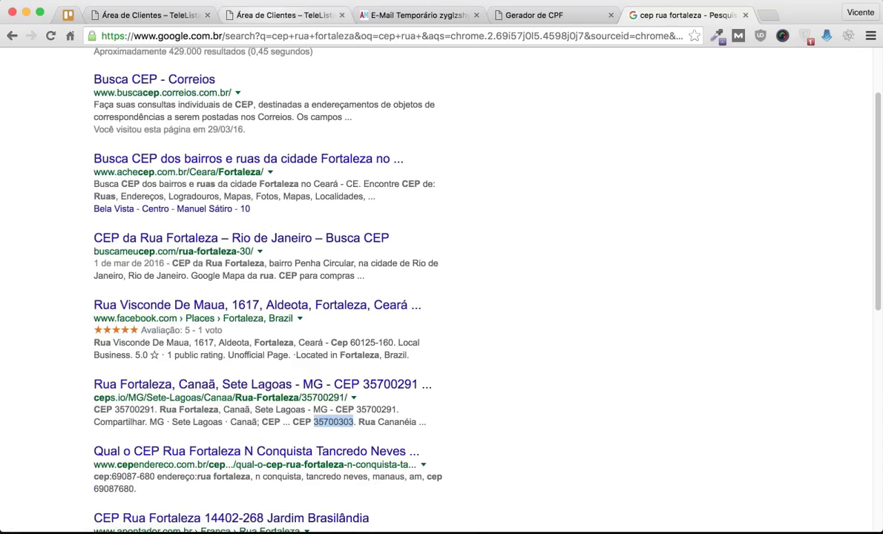
{"action": "left_click", "coordinate": [282, 15]}
{"action": "left_click", "coordinate": [138, 306]}
{"action": "key", "text": "ctrl+v"}
{"action": "scroll", "coordinate": [442, 289], "scroll_direction": "down", "scroll_amount": 3}
Step: Fill the address from the CEP with Buscar and enter the street number
{"action": "left_click", "coordinate": [236, 190]}
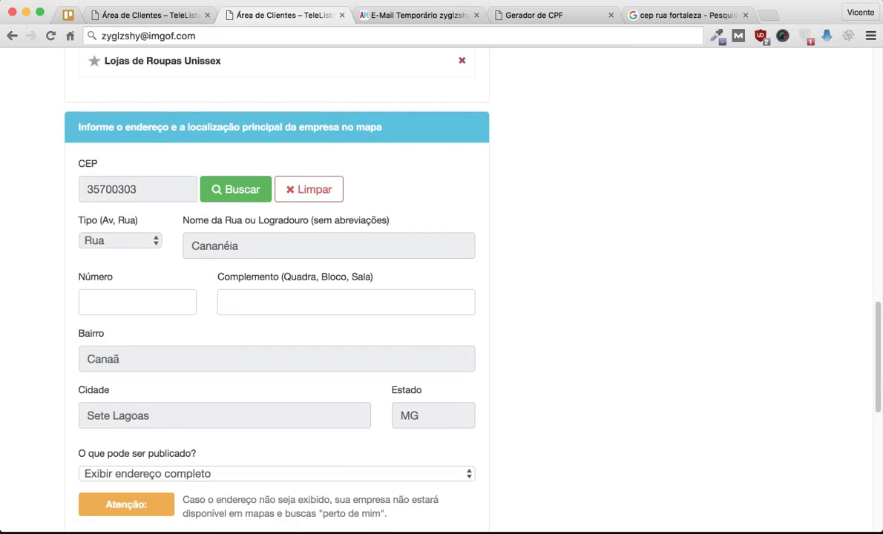
{"action": "scroll", "coordinate": [235, 189], "scroll_direction": "down", "scroll_amount": 3}
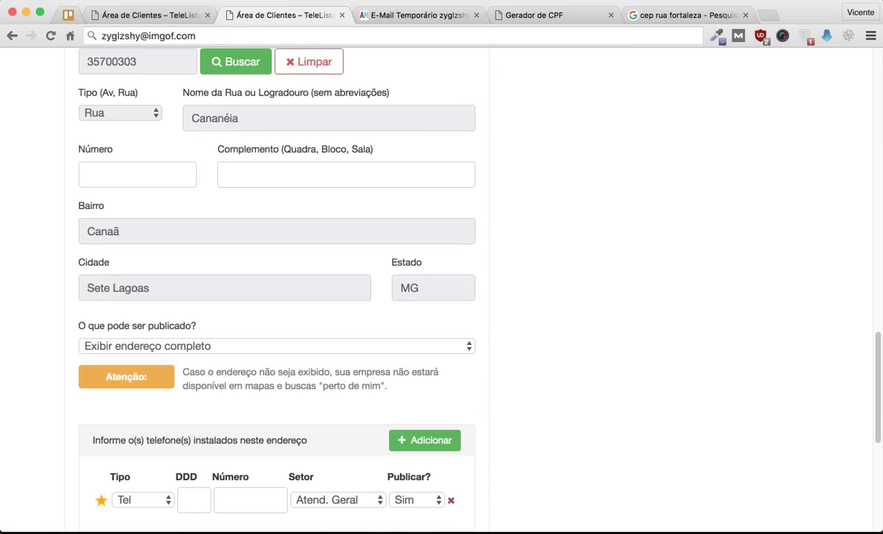
{"action": "scroll", "coordinate": [445, 269], "scroll_direction": "down", "scroll_amount": 2}
{"action": "left_click", "coordinate": [138, 120]}
Step: Keep 'Exibir endereço completo' as the address publishing option
{"action": "scroll", "coordinate": [441, 289], "scroll_direction": "down", "scroll_amount": 1}
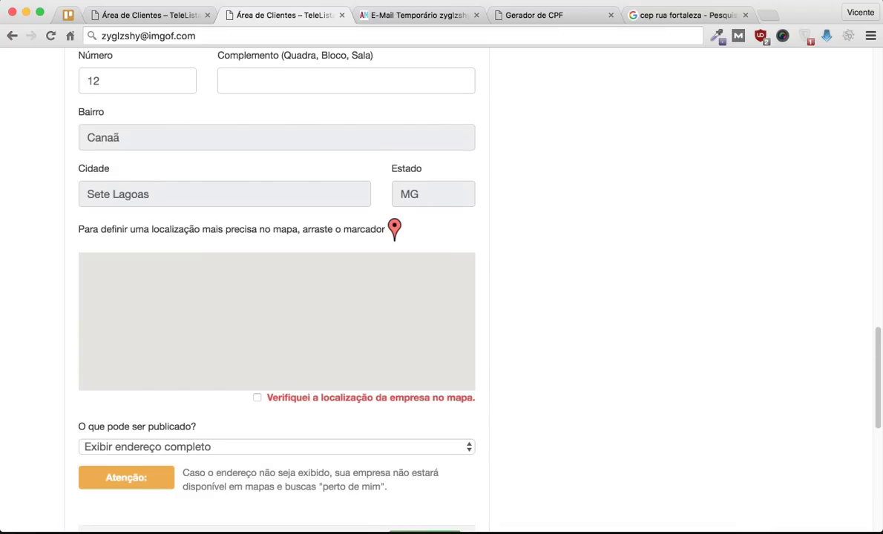
{"action": "scroll", "coordinate": [445, 290], "scroll_direction": "up", "scroll_amount": 3}
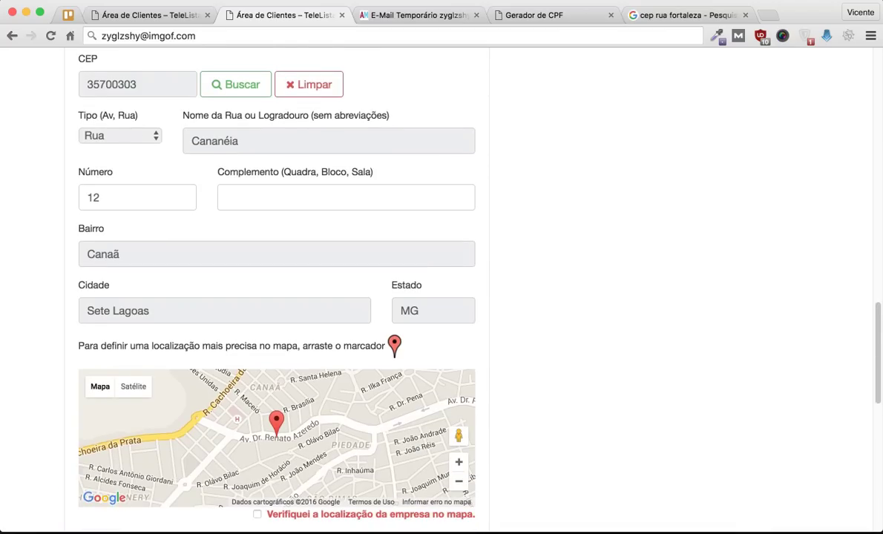
{"action": "scroll", "coordinate": [446, 290], "scroll_direction": "down", "scroll_amount": 1}
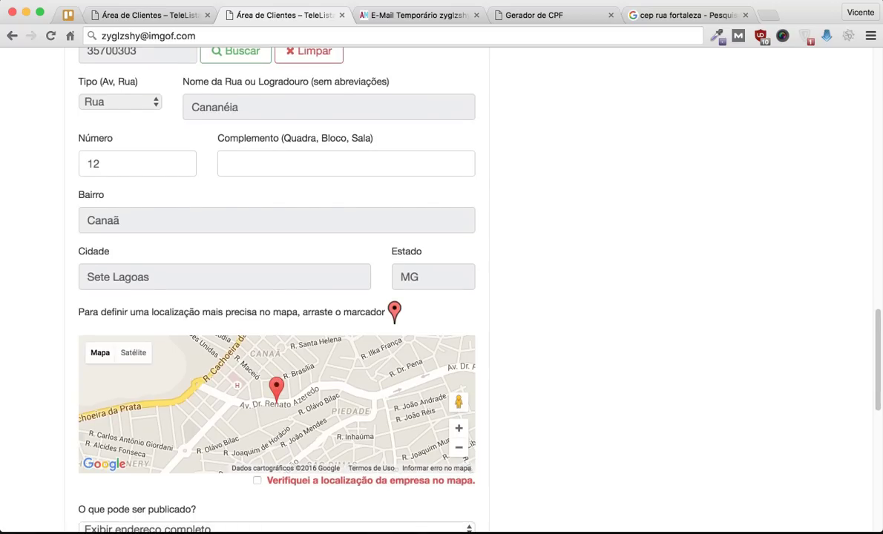
{"action": "scroll", "coordinate": [275, 289], "scroll_direction": "down", "scroll_amount": 3}
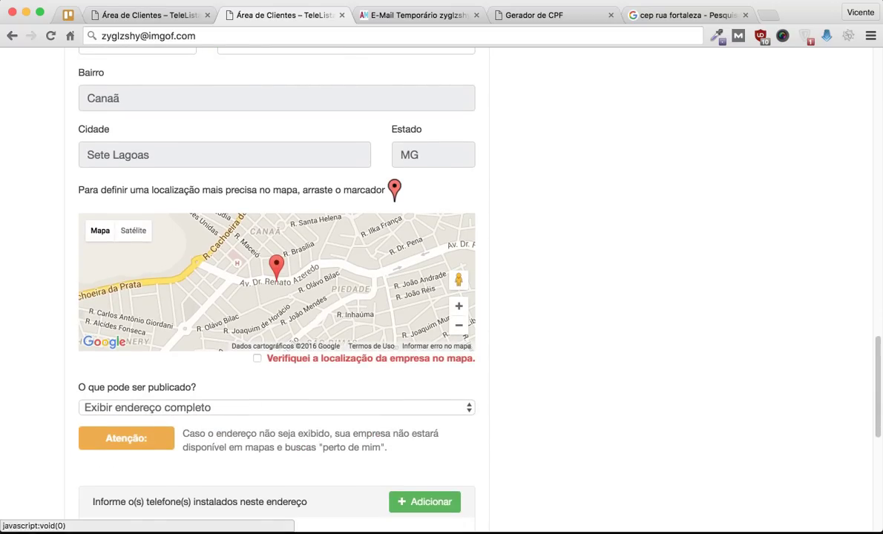
{"action": "scroll", "coordinate": [442, 297], "scroll_direction": "down", "scroll_amount": 4}
{"action": "left_click", "coordinate": [275, 259]}
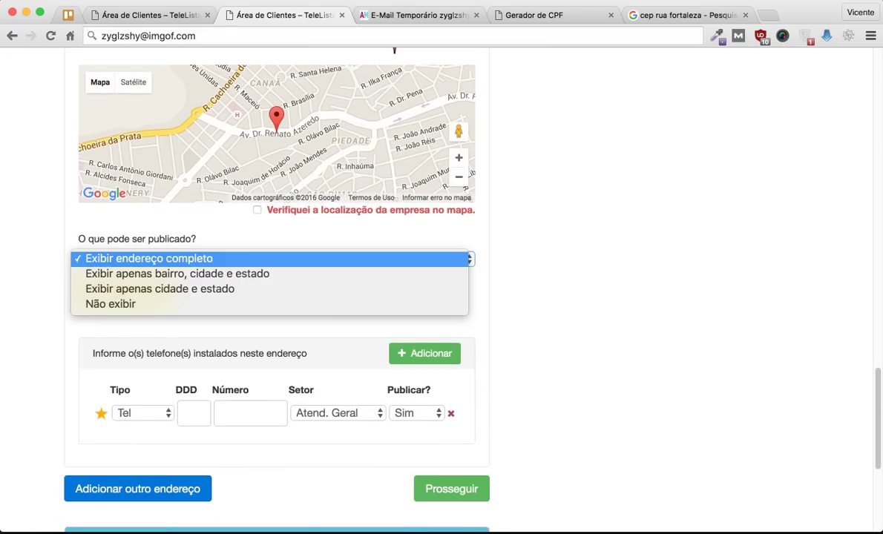
{"action": "key", "text": "Escape"}
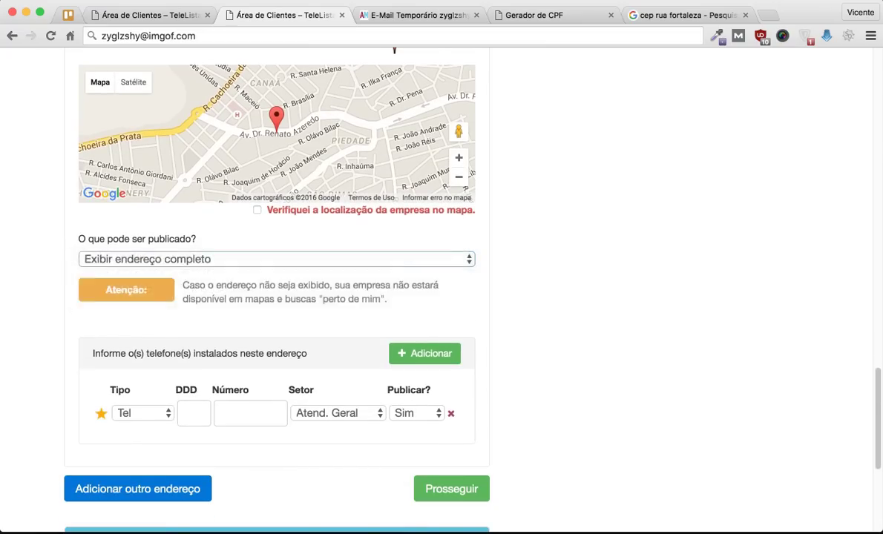
{"action": "scroll", "coordinate": [442, 297], "scroll_direction": "down", "scroll_amount": 3}
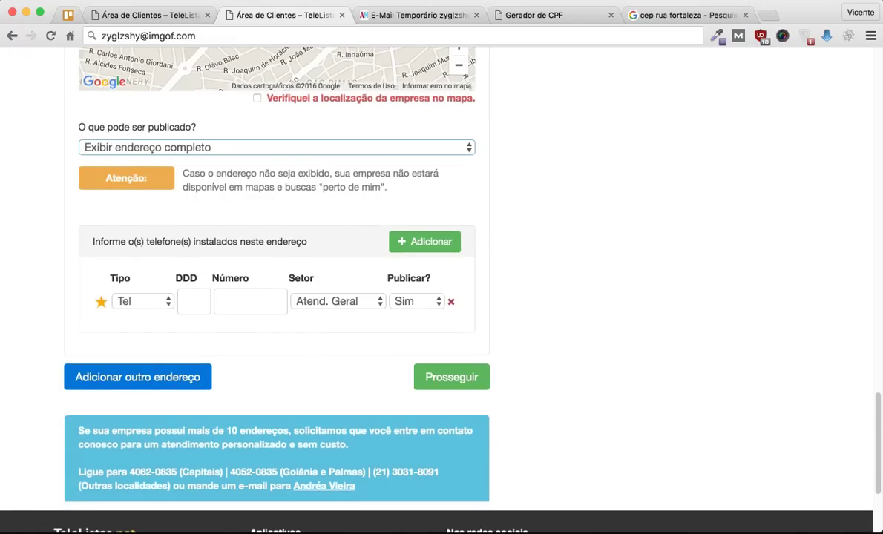
Step: Tick 'Verifiquei a localização da empresa no mapa' and submit part 1 with Prosseguir
{"action": "left_click", "coordinate": [451, 377]}
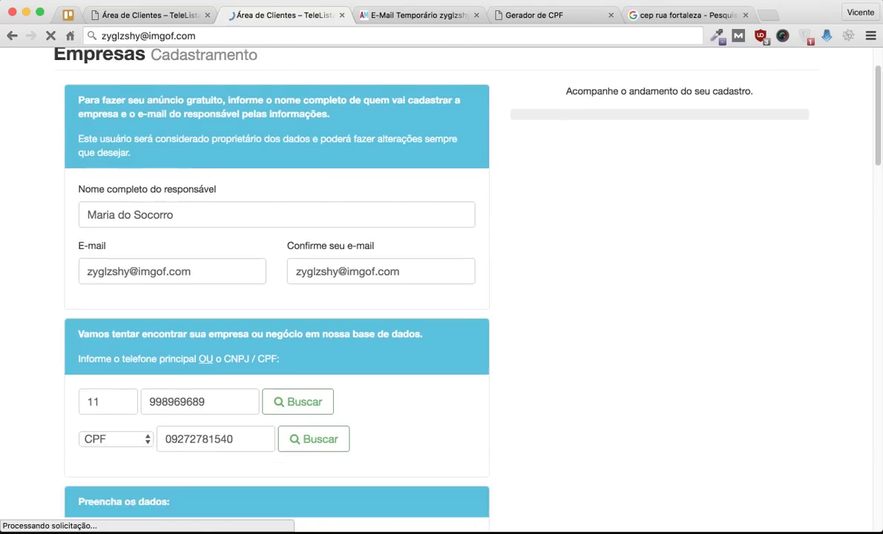
{"action": "scroll", "coordinate": [442, 297], "scroll_direction": "down", "scroll_amount": 10}
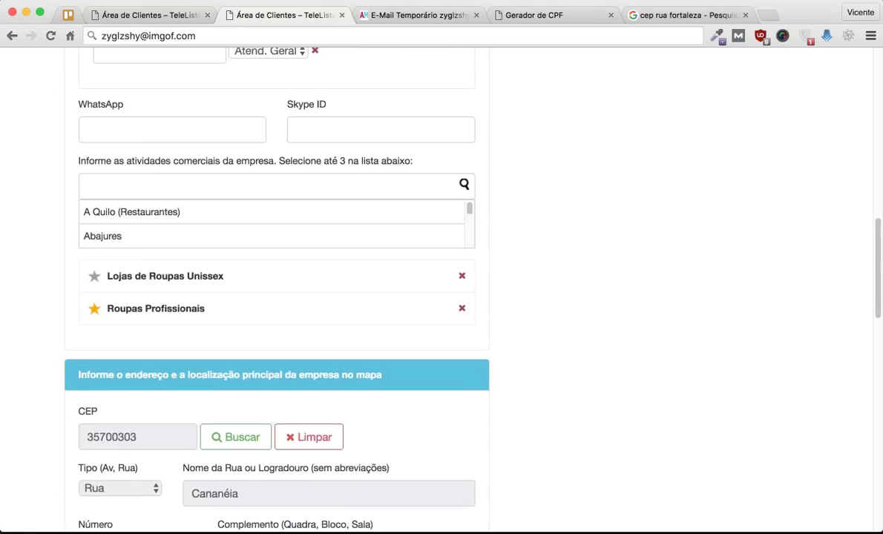
{"action": "scroll", "coordinate": [442, 297], "scroll_direction": "down", "scroll_amount": 12}
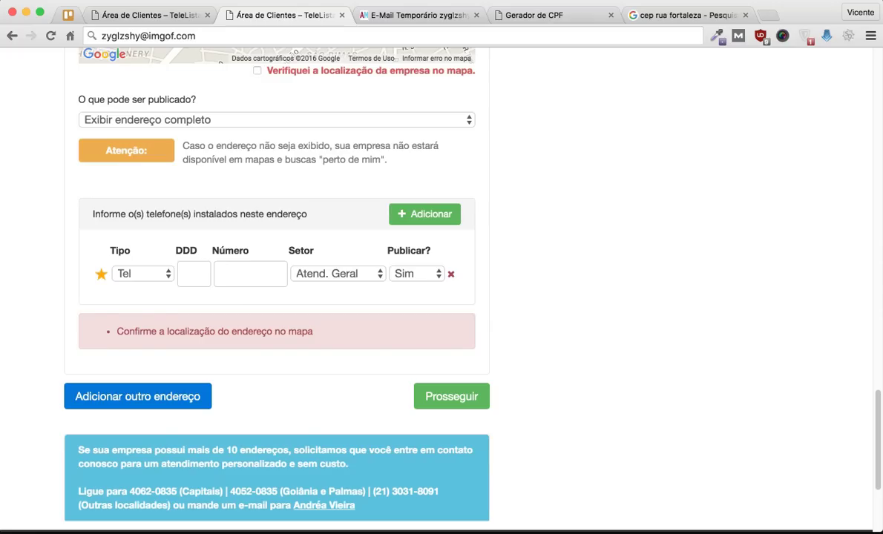
{"action": "left_click", "coordinate": [193, 274]}
{"action": "scroll", "coordinate": [442, 297], "scroll_direction": "up", "scroll_amount": 3}
{"action": "left_click", "coordinate": [257, 320]}
{"action": "scroll", "coordinate": [442, 297], "scroll_direction": "down", "scroll_amount": 5}
{"action": "left_click", "coordinate": [452, 265]}
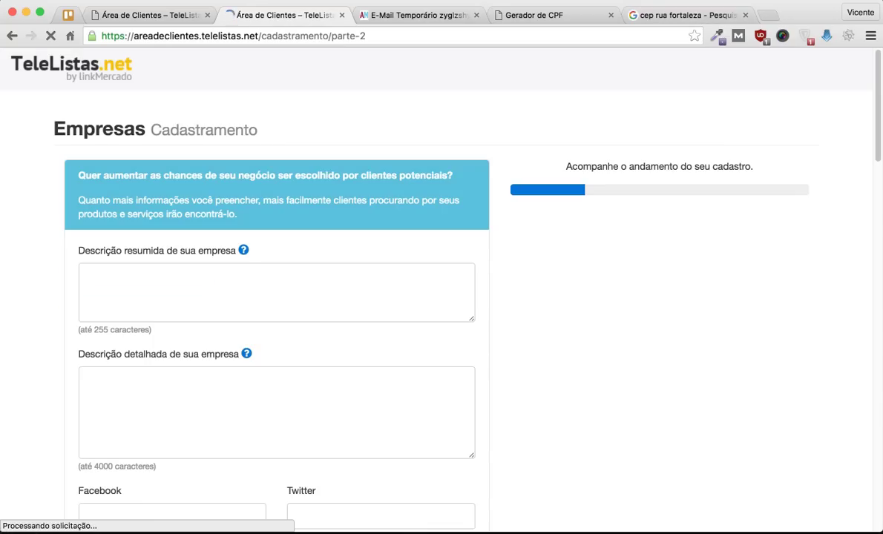
Step: Enter 'Loja de roupas em Fortaleza com objetivo de vestir bem o homem e a mulher.' as Descrição resumida
{"action": "left_click", "coordinate": [88, 276]}
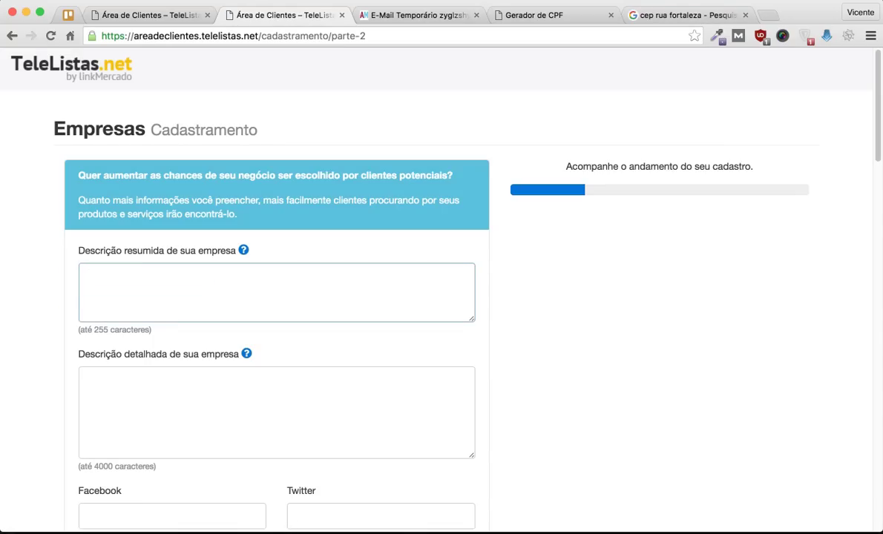
{"action": "scroll", "coordinate": [441, 297], "scroll_direction": "down", "scroll_amount": 2}
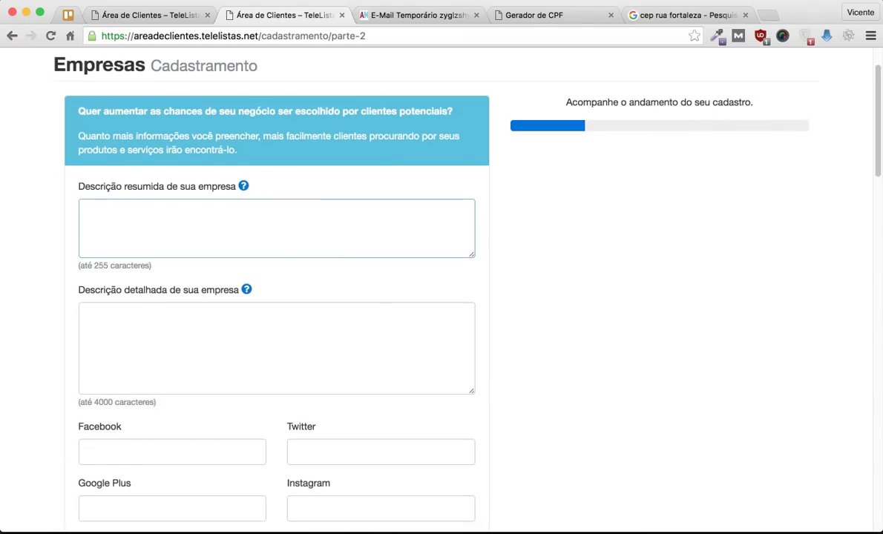
{"action": "type", "text": "Loja de roupas em Fortaleza"}
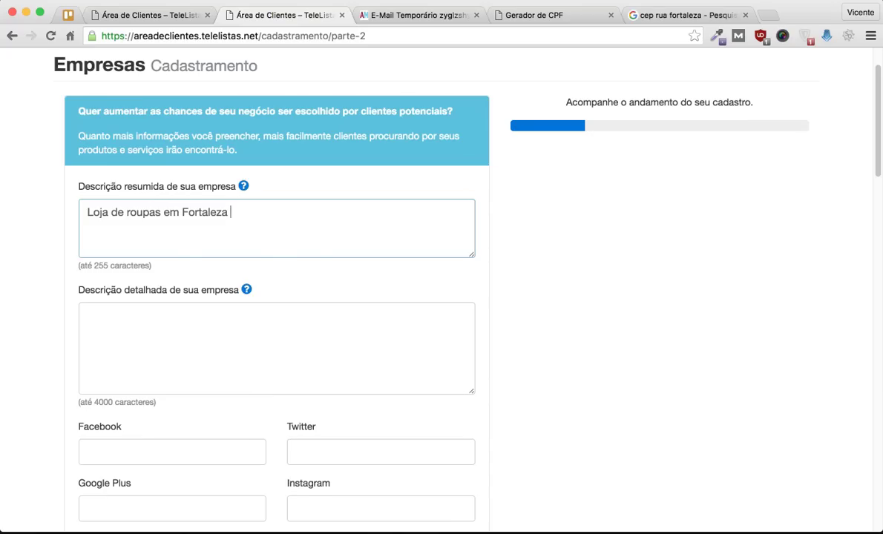
{"action": "type", "text": "com objetiv"}
{"action": "type", "text": "o de vesti"}
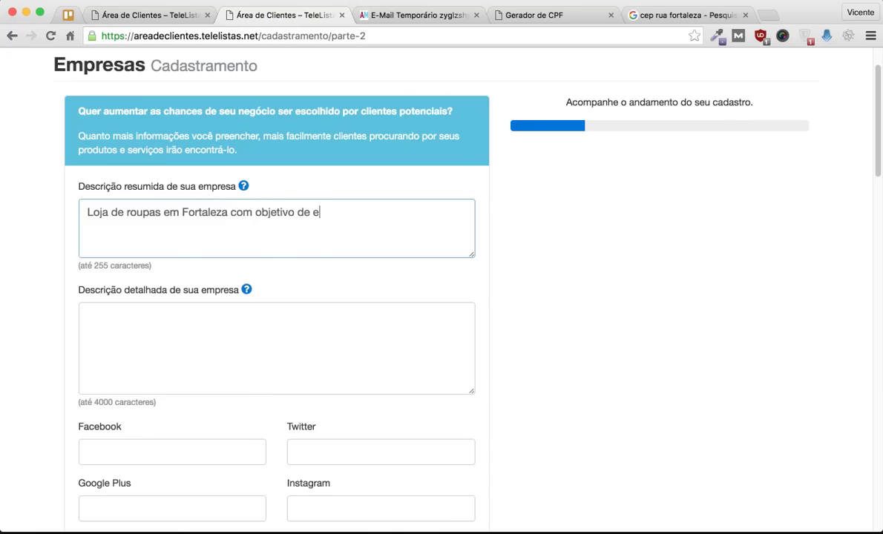
{"action": "type", "text": "r bem o homem e a mulher."}
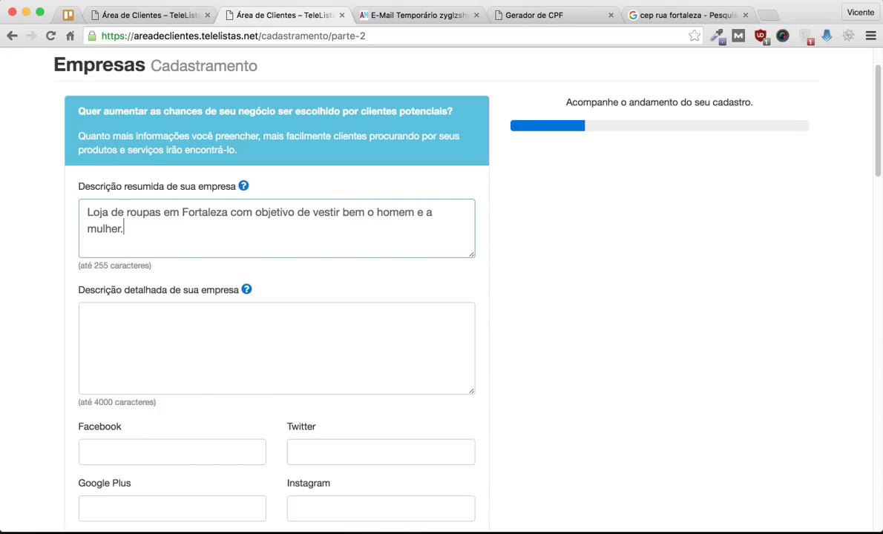
{"action": "scroll", "coordinate": [438, 297], "scroll_direction": "down", "scroll_amount": 5}
{"action": "key", "text": "Tab"}
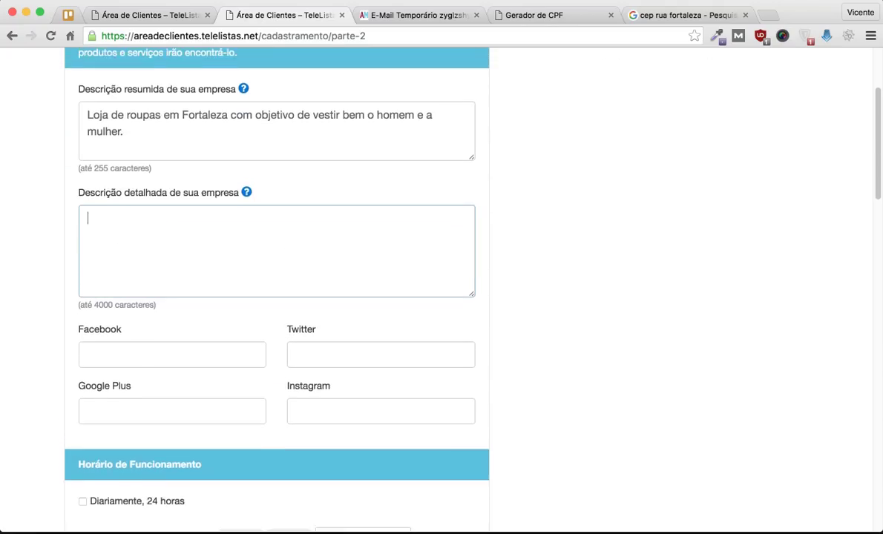
{"action": "scroll", "coordinate": [438, 297], "scroll_direction": "up", "scroll_amount": 1}
{"action": "key", "text": "shift+Tab"}
{"action": "key", "text": "Tab"}
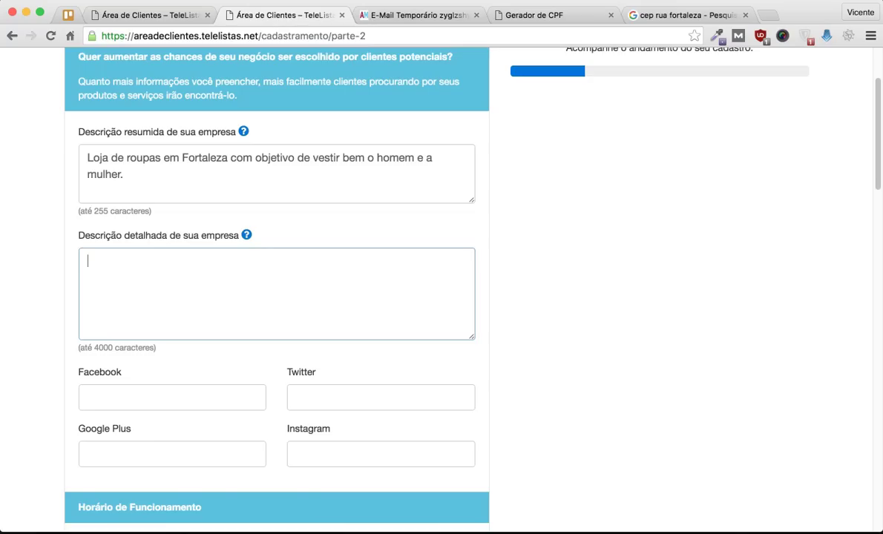
Step: Write the opening description: a store for lovers of good clothing, located in Fortaleza
{"action": "type", "text": "A nossa loja é destinada para amantes de uma boa roupa e bla bla bla"}
{"action": "key", "text": "Return"}
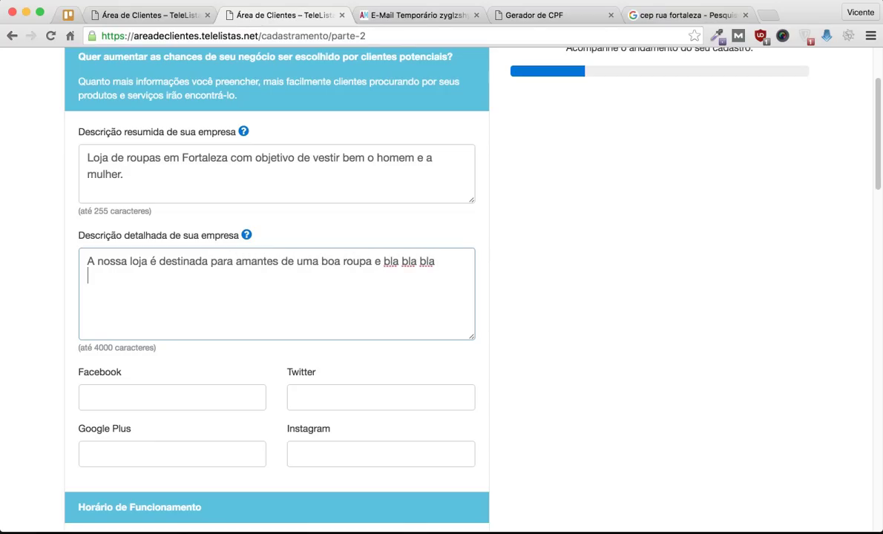
{"action": "type", "text": "Lo"}
{"action": "key", "text": "BackSpace"}
{"action": "key", "text": "BackSpace"}
{"action": "type", "text": "Nossa loja de roupas"}
{"action": "type", "text": " fica em "}
{"action": "type", "text": "Fro"}
{"action": "key", "text": "BackSpace"}
{"action": "key", "text": "BackSpace"}
{"action": "type", "text": "ortaleza"}
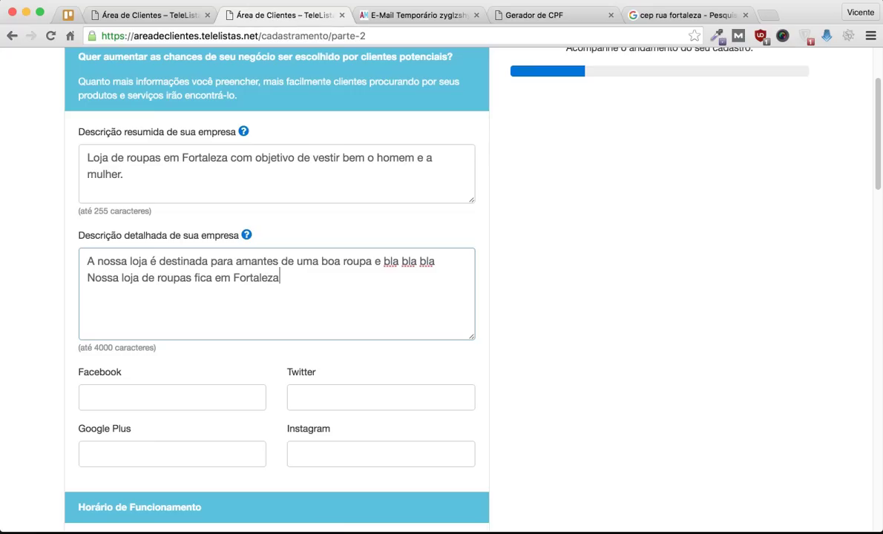
{"action": "type", "text": " e você pode acessar nosso...."}
{"action": "key", "text": "Return"}
{"action": "key", "text": "Return"}
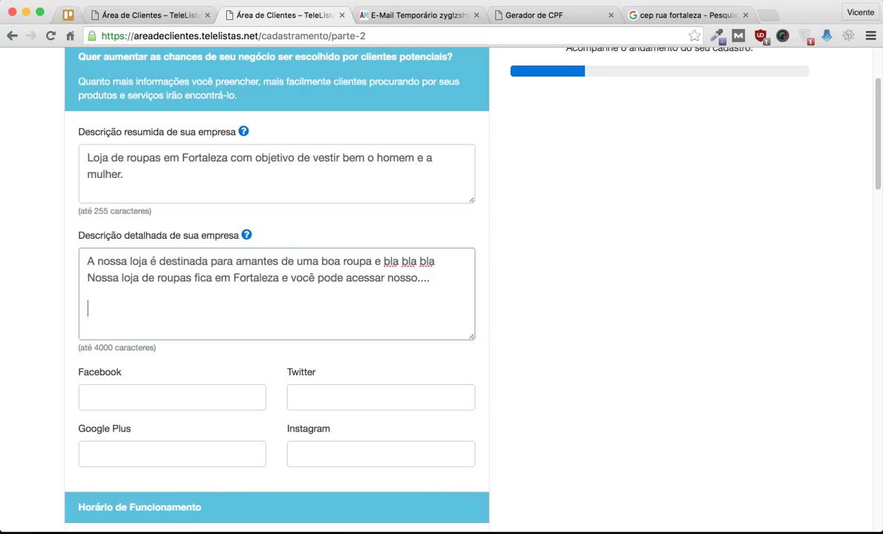
Step: Add 'Atuamos em vários bairros:' listing - Centro, - Água Fria, - Aldeota, then a dashed line
{"action": "scroll", "coordinate": [441, 289], "scroll_direction": "down", "scroll_amount": 3}
{"action": "scroll", "coordinate": [441, 289], "scroll_direction": "up", "scroll_amount": 1}
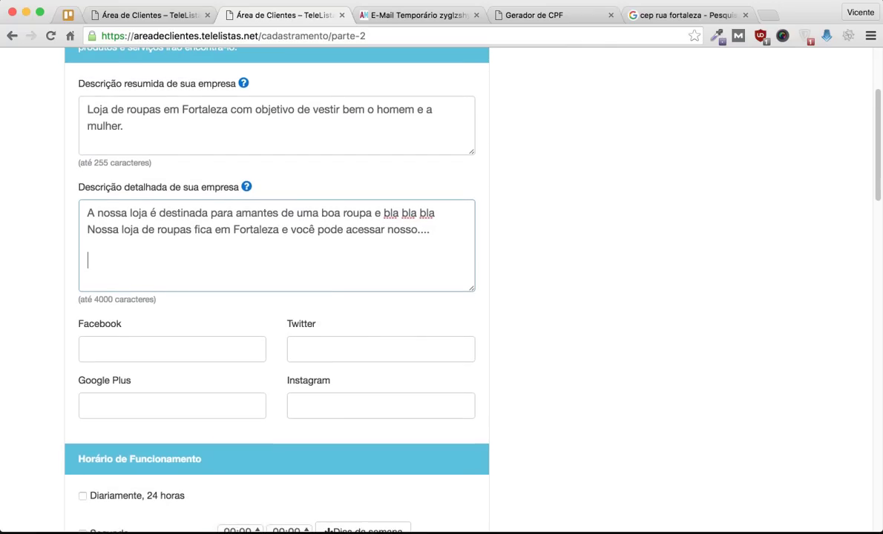
{"action": "type", "text": "Atuamos em vários bairros:"}
{"action": "key", "text": "Return"}
{"action": "type", "text": "- "}
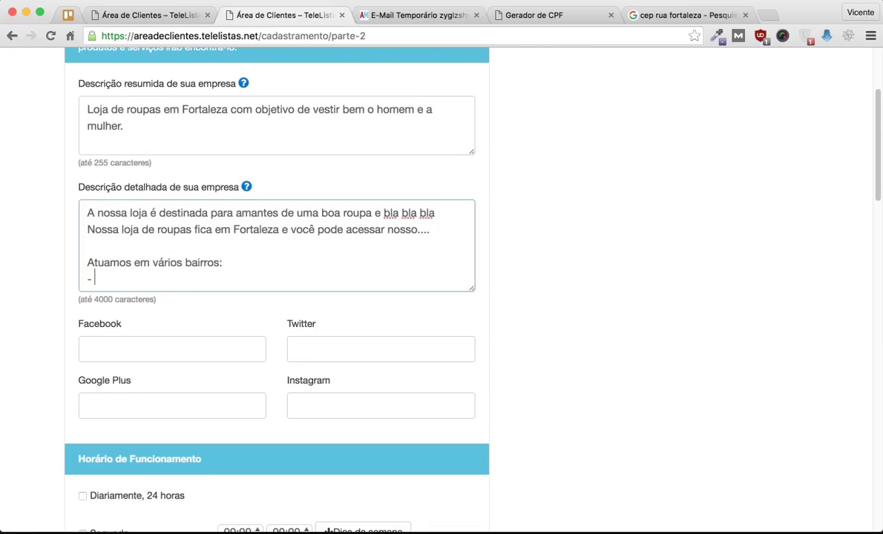
{"action": "type", "text": "Centro"}
{"action": "key", "text": "Return"}
{"action": "type", "text": "- Água Fri"}
{"action": "key", "text": "BackSpace"}
{"action": "key", "text": "BackSpace"}
{"action": "key", "text": "BackSpace"}
{"action": "type", "text": "Fria"}
{"action": "key", "text": "Return"}
{"action": "type", "text": "- Aldeota"}
{"action": "key", "text": "Return"}
{"action": "type", "text": "--------"}
{"action": "scroll", "coordinate": [442, 296], "scroll_direction": "down", "scroll_amount": 3}
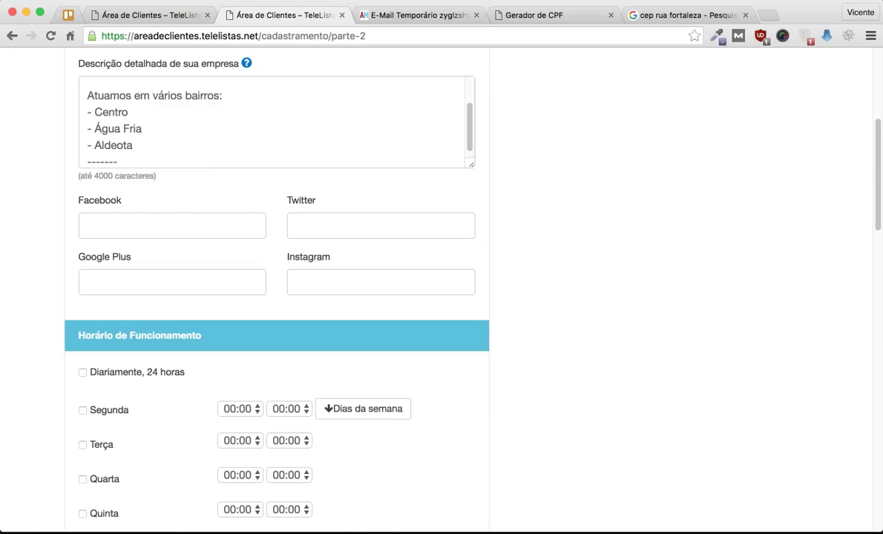
Step: Mark Segunda, Terça, Quarta, Quinta, Sexta and Sábado as open days
{"action": "scroll", "coordinate": [442, 297], "scroll_direction": "down", "scroll_amount": 3}
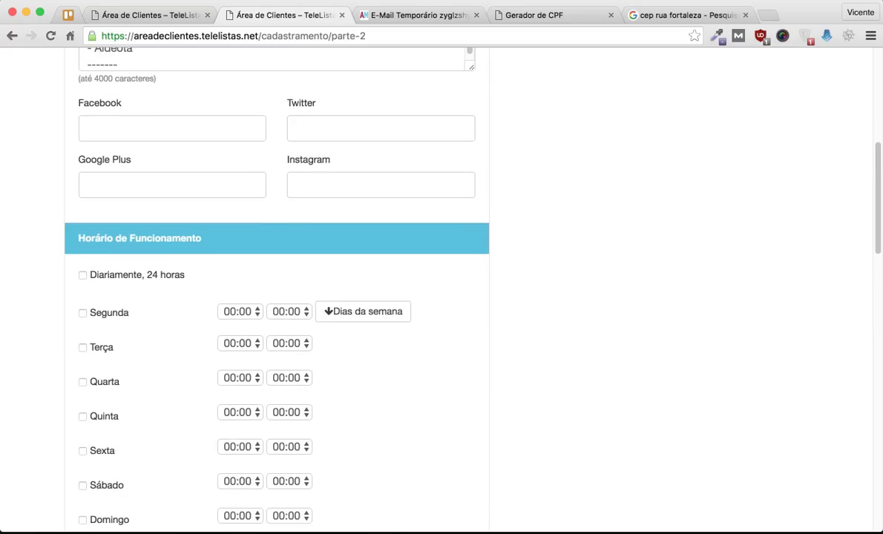
{"action": "scroll", "coordinate": [442, 297], "scroll_direction": "up", "scroll_amount": 2}
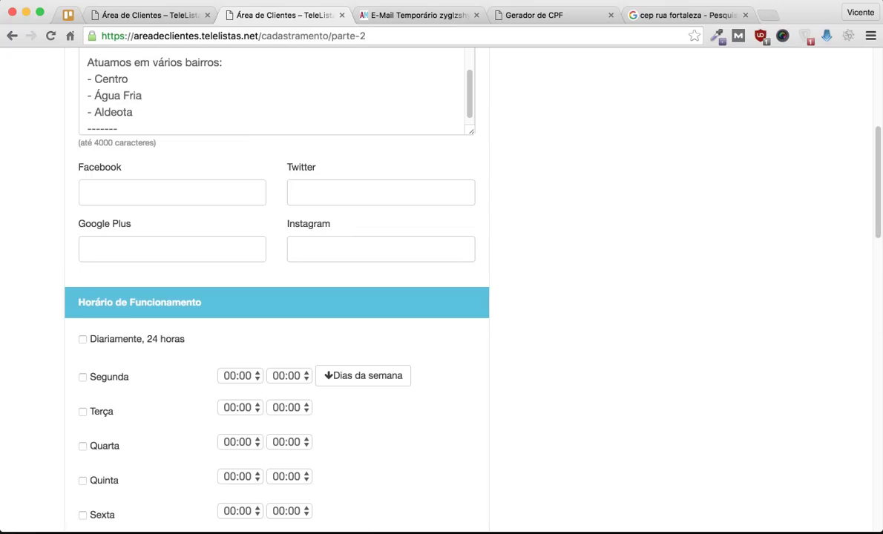
{"action": "double_click", "coordinate": [301, 168]}
{"action": "left_click", "coordinate": [302, 168]}
{"action": "scroll", "coordinate": [301, 167], "scroll_direction": "down", "scroll_amount": 1}
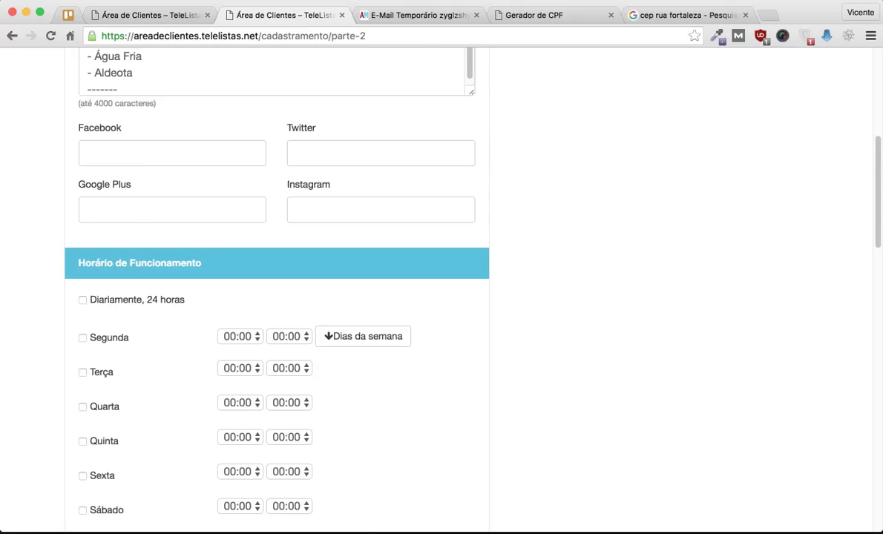
{"action": "scroll", "coordinate": [440, 270], "scroll_direction": "down", "scroll_amount": 1}
{"action": "scroll", "coordinate": [440, 271], "scroll_direction": "up", "scroll_amount": 3}
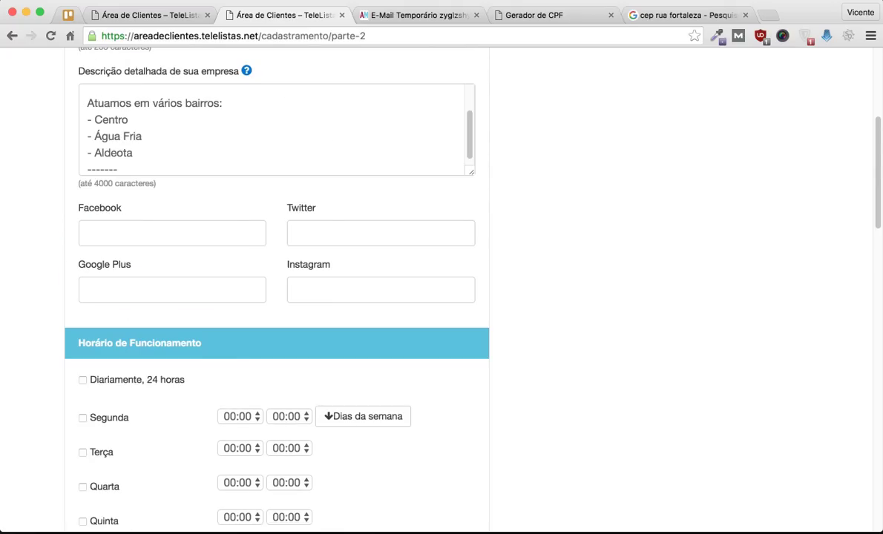
{"action": "left_click", "coordinate": [297, 289]}
{"action": "scroll", "coordinate": [296, 290], "scroll_direction": "down", "scroll_amount": 5}
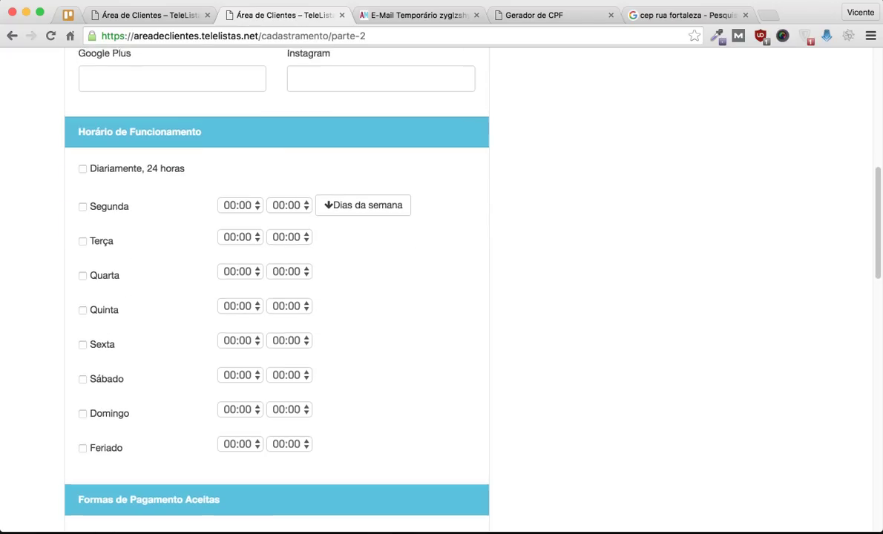
{"action": "left_click", "coordinate": [83, 203]}
{"action": "left_click", "coordinate": [82, 237]}
{"action": "left_click", "coordinate": [82, 272]}
{"action": "left_click", "coordinate": [82, 306]}
{"action": "left_click", "coordinate": [82, 340]}
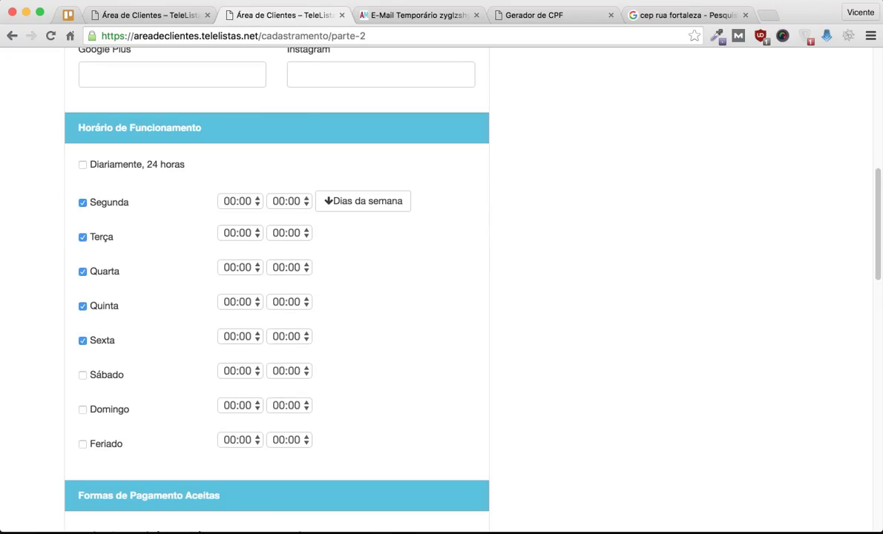
{"action": "left_click", "coordinate": [83, 375]}
Step: Set Segunda's hours to 08:30–16:00 and copy them to Terça through Sexta
{"action": "left_click", "coordinate": [240, 202]}
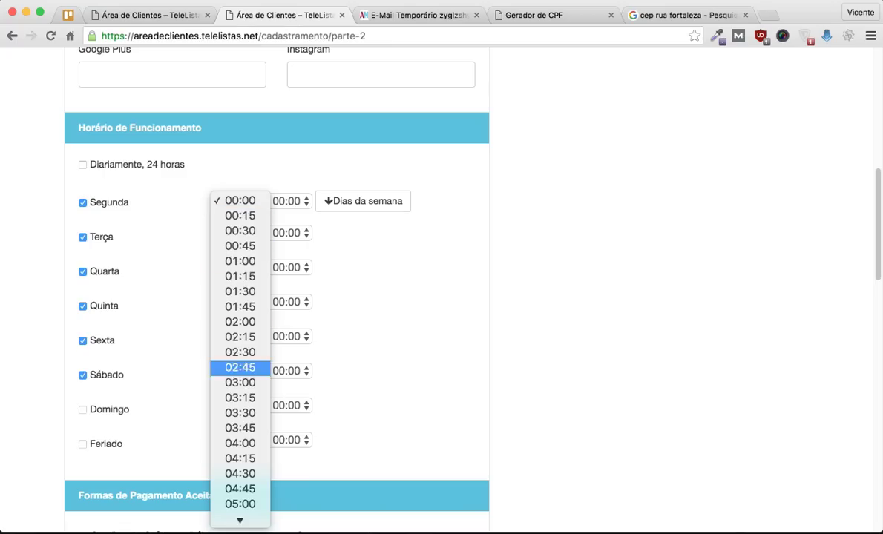
{"action": "scroll", "coordinate": [240, 475], "scroll_direction": "down", "scroll_amount": 6}
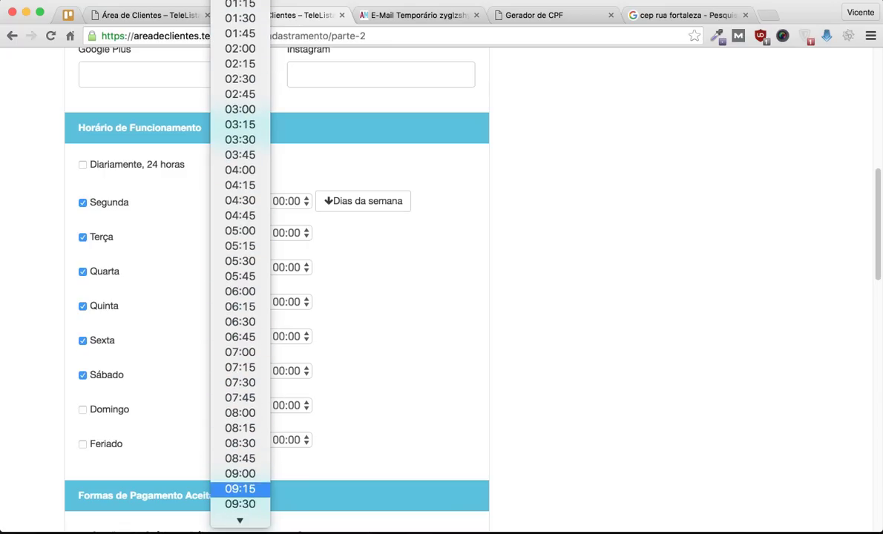
{"action": "left_click", "coordinate": [240, 443]}
{"action": "left_click", "coordinate": [290, 202]}
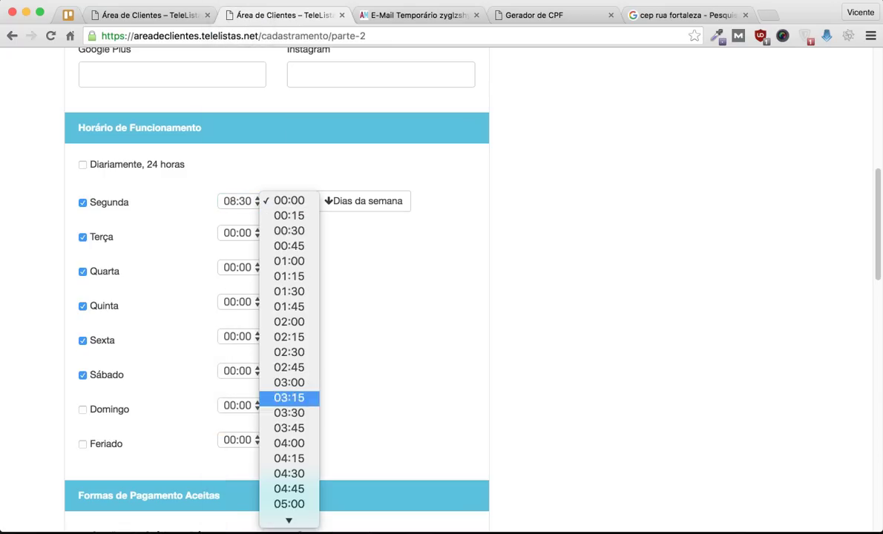
{"action": "scroll", "coordinate": [288, 416], "scroll_direction": "down", "scroll_amount": 10}
{"action": "left_click", "coordinate": [288, 465]}
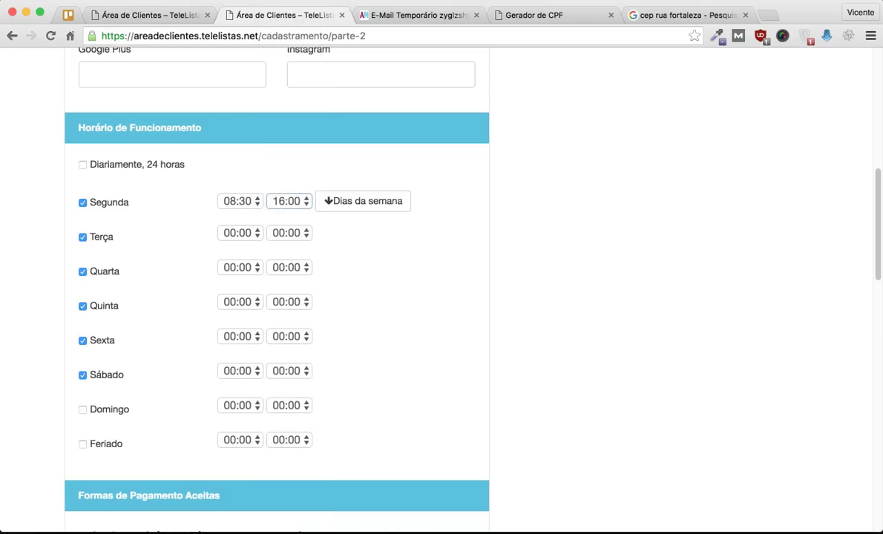
{"action": "left_click", "coordinate": [364, 201]}
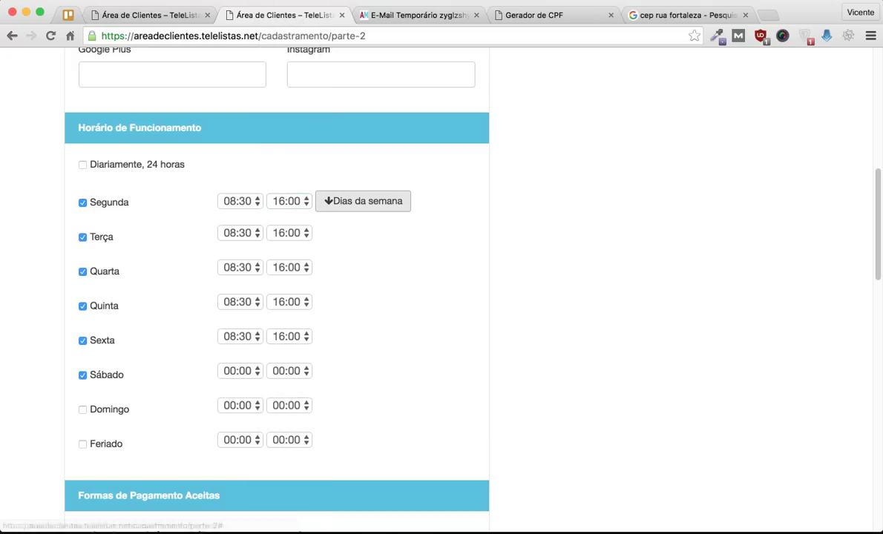
{"action": "scroll", "coordinate": [364, 297], "scroll_direction": "down", "scroll_amount": 5}
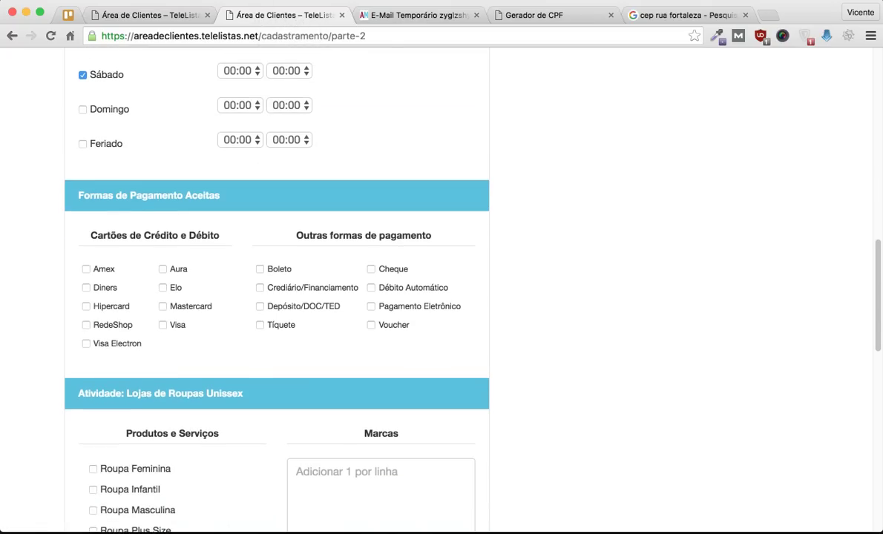
Step: Accept Amex, Boleto, Aura, Elo and Diners as payment methods
{"action": "left_click", "coordinate": [86, 269]}
{"action": "left_click", "coordinate": [260, 268]}
{"action": "left_click", "coordinate": [162, 269]}
{"action": "left_click", "coordinate": [162, 287]}
{"action": "left_click", "coordinate": [87, 287]}
Step: List Roupa Feminina and Roupa Masculina among the products offered
{"action": "scroll", "coordinate": [86, 287], "scroll_direction": "down", "scroll_amount": 3}
{"action": "scroll", "coordinate": [277, 290], "scroll_direction": "down", "scroll_amount": 2}
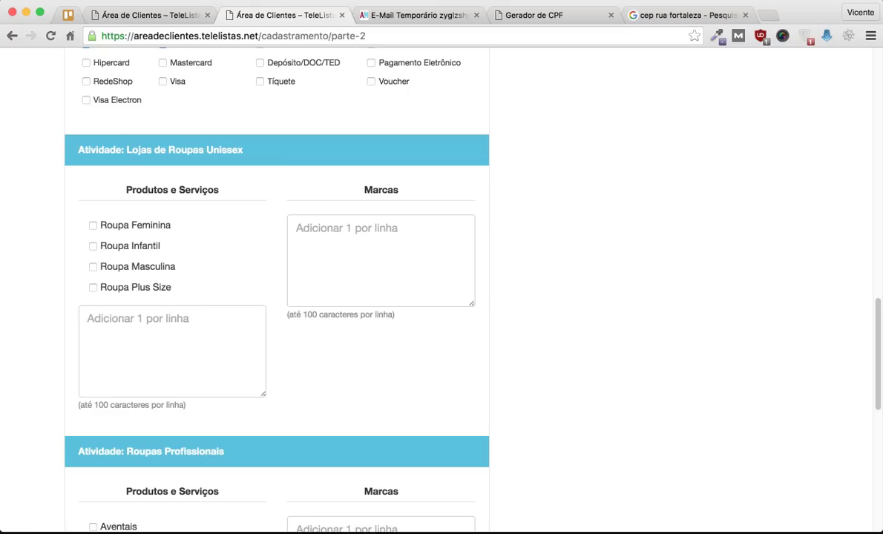
{"action": "left_click", "coordinate": [93, 225]}
{"action": "left_click", "coordinate": [93, 266]}
{"action": "scroll", "coordinate": [277, 290], "scroll_direction": "down", "scroll_amount": 1}
{"action": "left_click", "coordinate": [297, 228]}
Step: Add Uniformes de Futebol, Escolares and Profissionais as products, then submit part 2
{"action": "scroll", "coordinate": [296, 260], "scroll_direction": "down", "scroll_amount": 3}
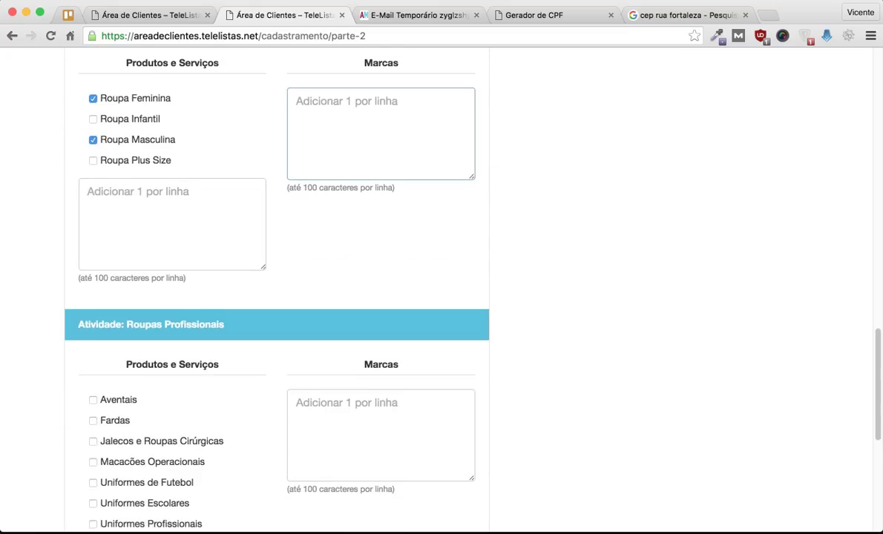
{"action": "scroll", "coordinate": [442, 289], "scroll_direction": "down", "scroll_amount": 5}
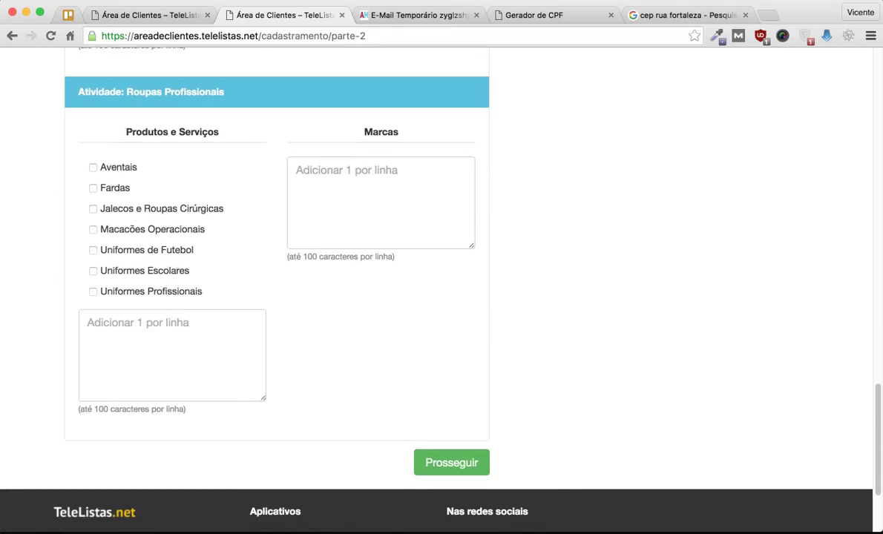
{"action": "left_click", "coordinate": [93, 250]}
{"action": "scroll", "coordinate": [442, 289], "scroll_direction": "down", "scroll_amount": 2}
{"action": "left_click", "coordinate": [93, 198]}
{"action": "left_click", "coordinate": [93, 218]}
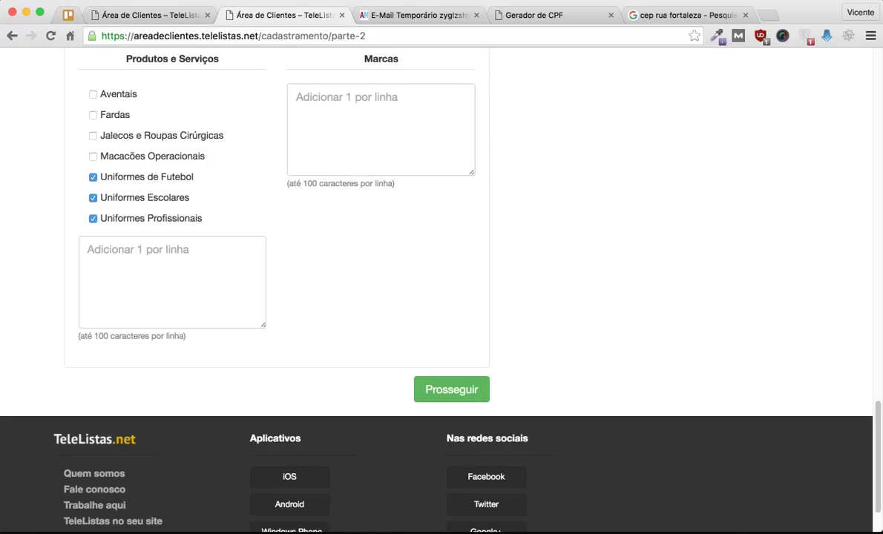
{"action": "left_click", "coordinate": [451, 389]}
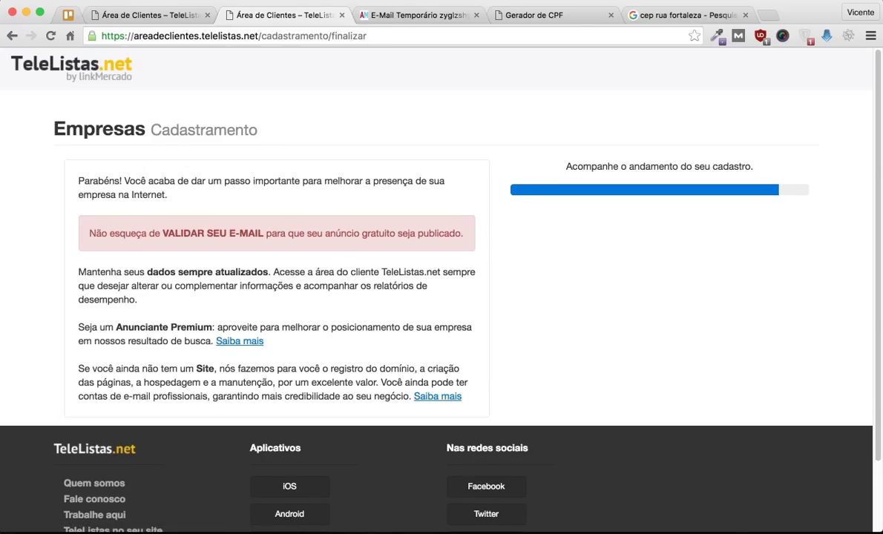
{"action": "scroll", "coordinate": [442, 290], "scroll_direction": "down", "scroll_amount": 1}
{"action": "scroll", "coordinate": [442, 289], "scroll_direction": "up", "scroll_amount": 1}
{"action": "left_click_drag", "start_coordinate": [115, 327], "coordinate": [116, 327]}
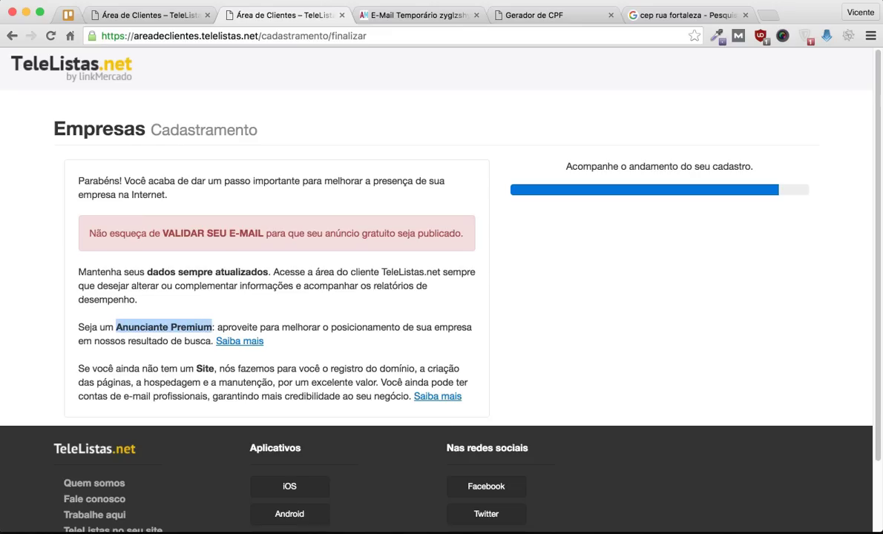
{"action": "left_click", "coordinate": [415, 15]}
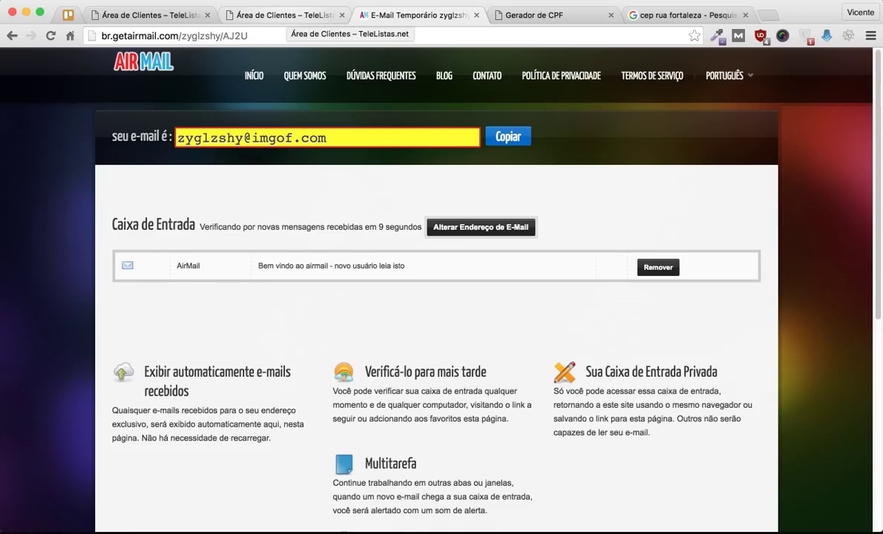
{"action": "left_click", "coordinate": [290, 15]}
{"action": "scroll", "coordinate": [438, 297], "scroll_direction": "down", "scroll_amount": 1}
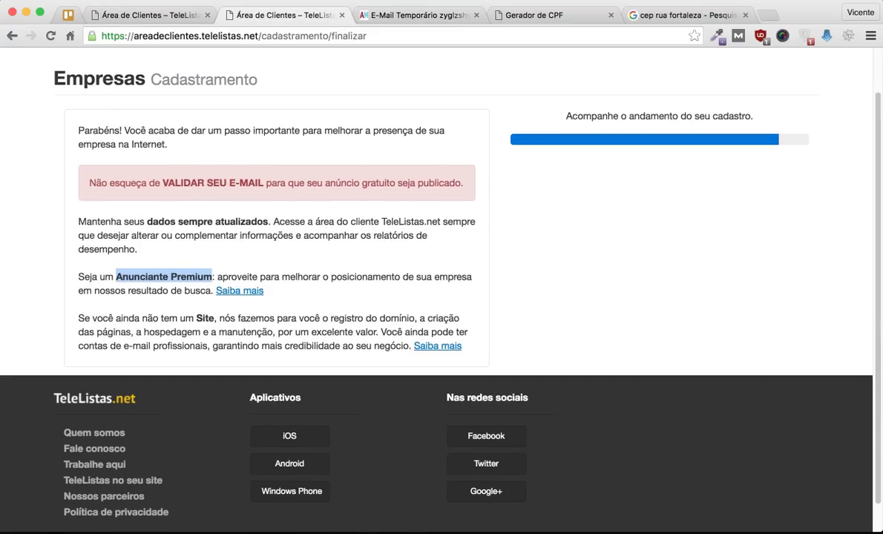
{"action": "left_click", "coordinate": [153, 256]}
{"action": "scroll", "coordinate": [438, 297], "scroll_direction": "down", "scroll_amount": 1}
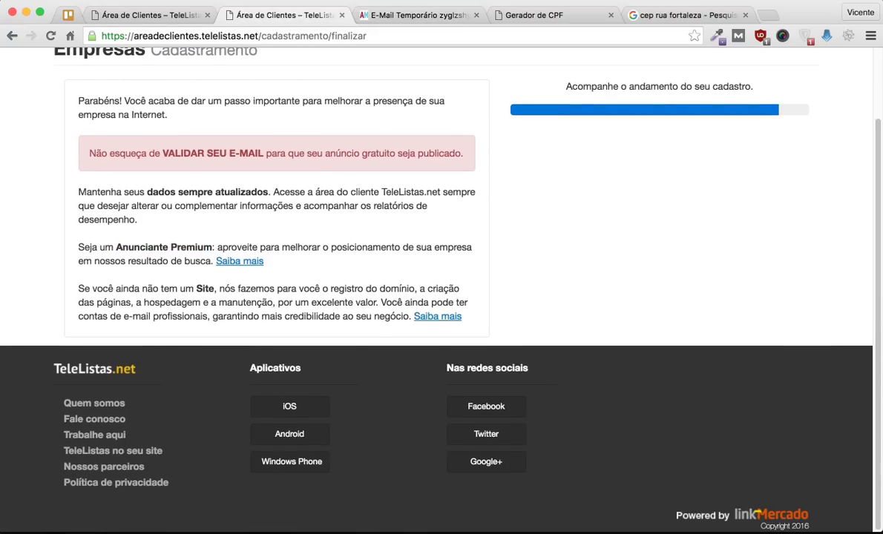
{"action": "scroll", "coordinate": [438, 297], "scroll_direction": "up", "scroll_amount": 1}
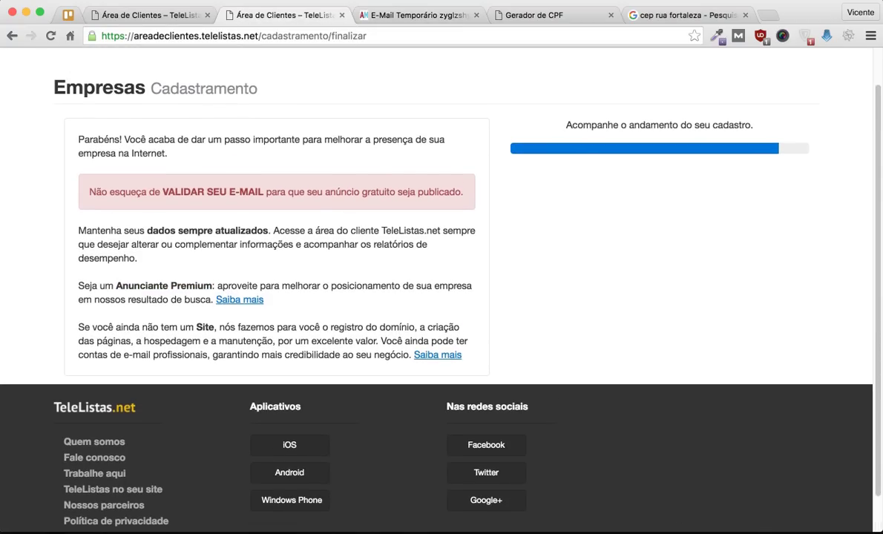
{"action": "scroll", "coordinate": [438, 297], "scroll_direction": "up", "scroll_amount": 1}
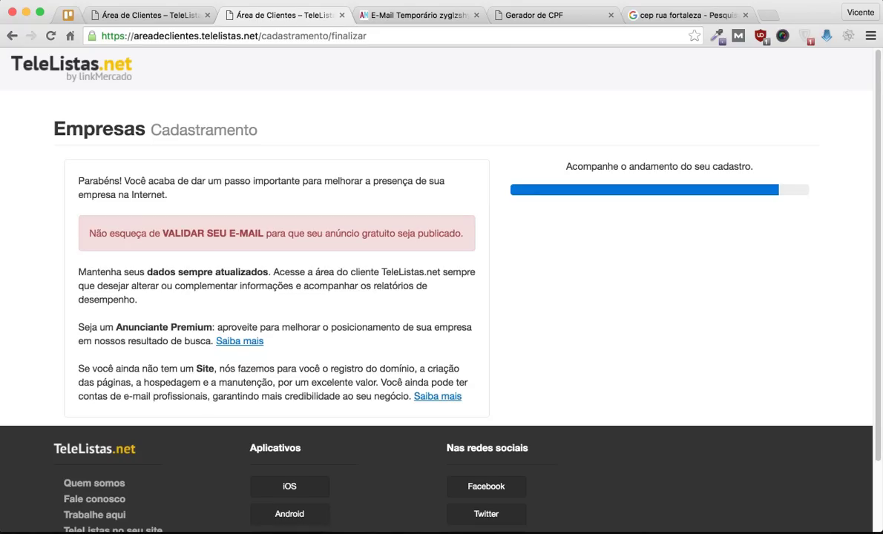
{"action": "scroll", "coordinate": [438, 297], "scroll_direction": "up", "scroll_amount": 1}
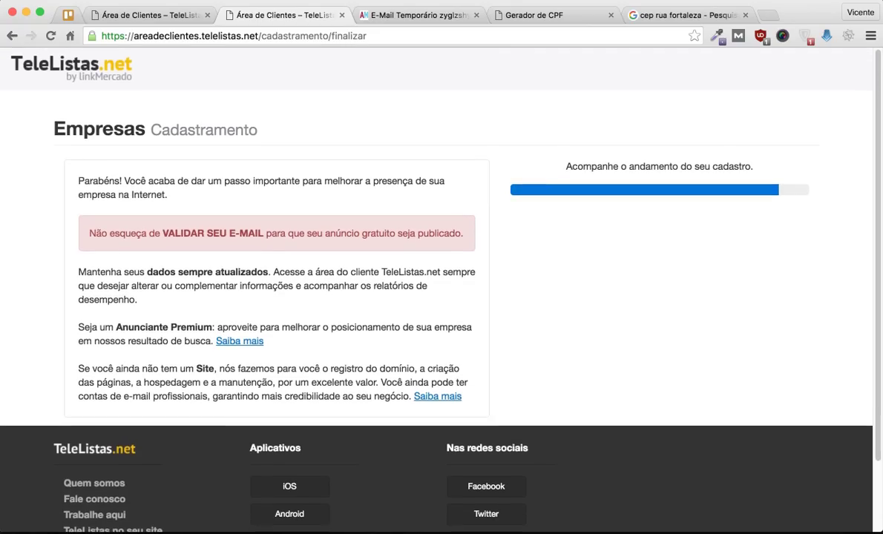